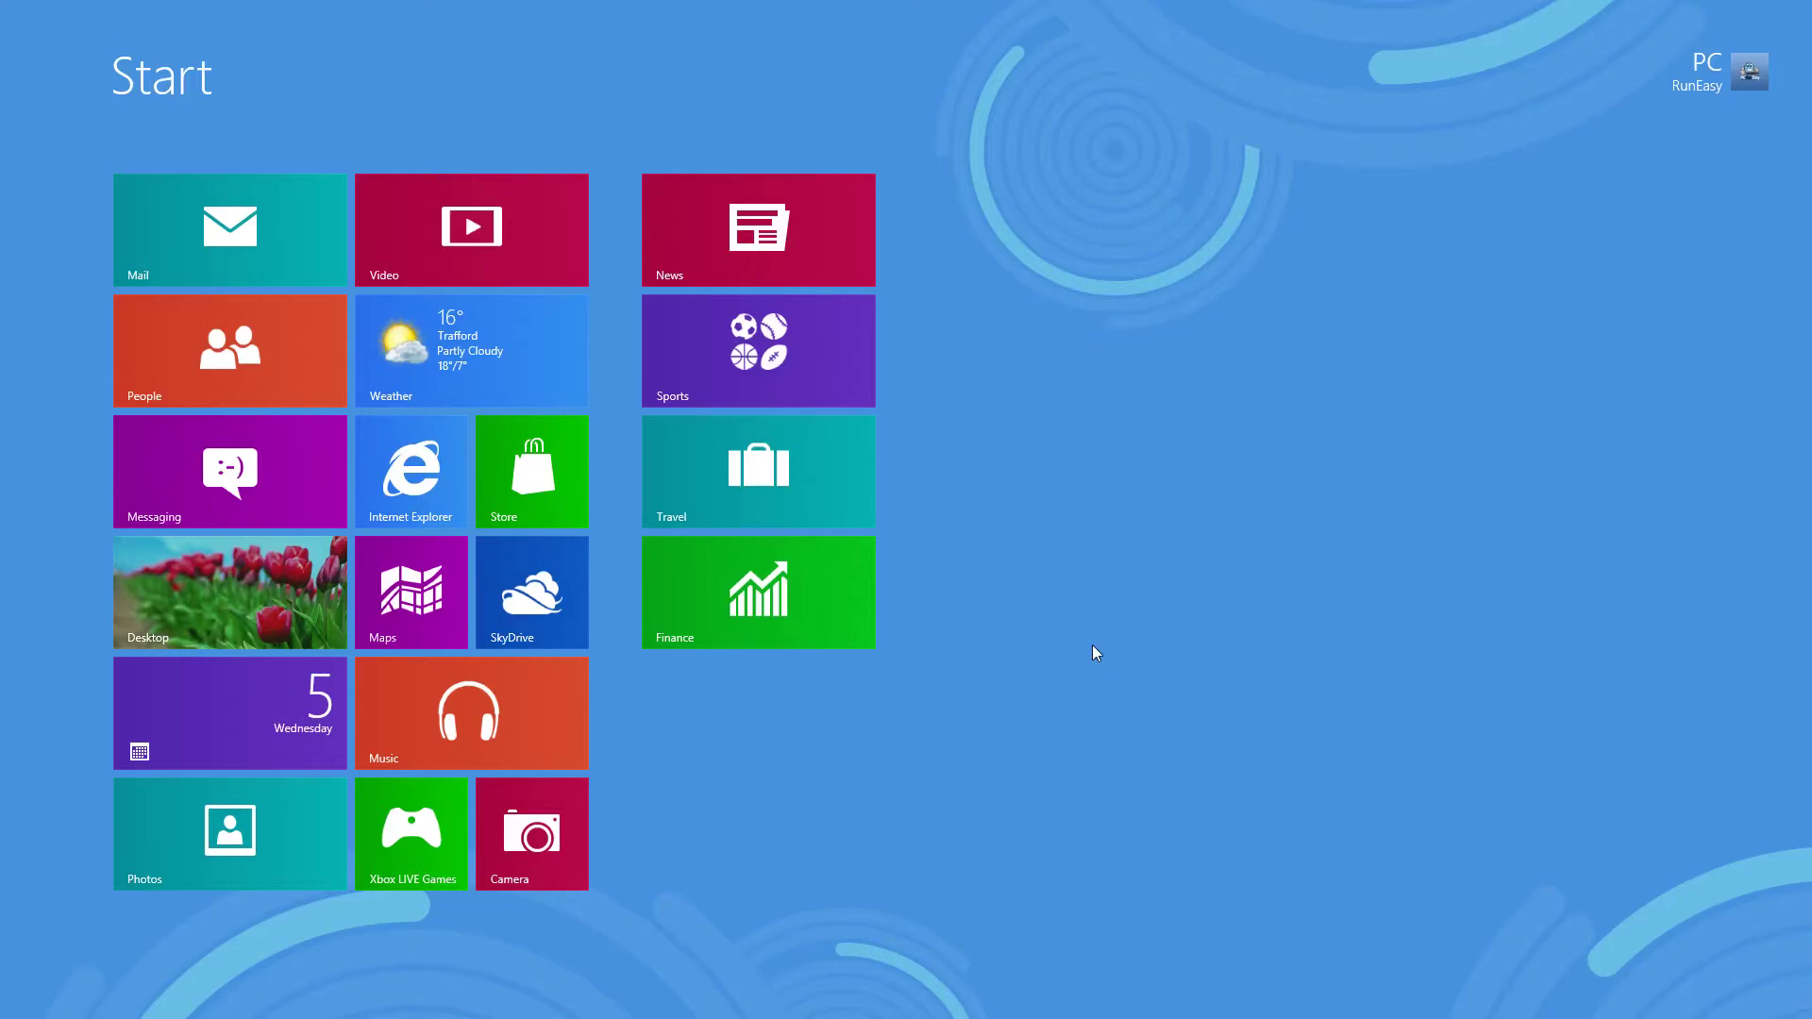
Bring up the Settings charm with Win+I and go into Change PC settings
key(super+i)
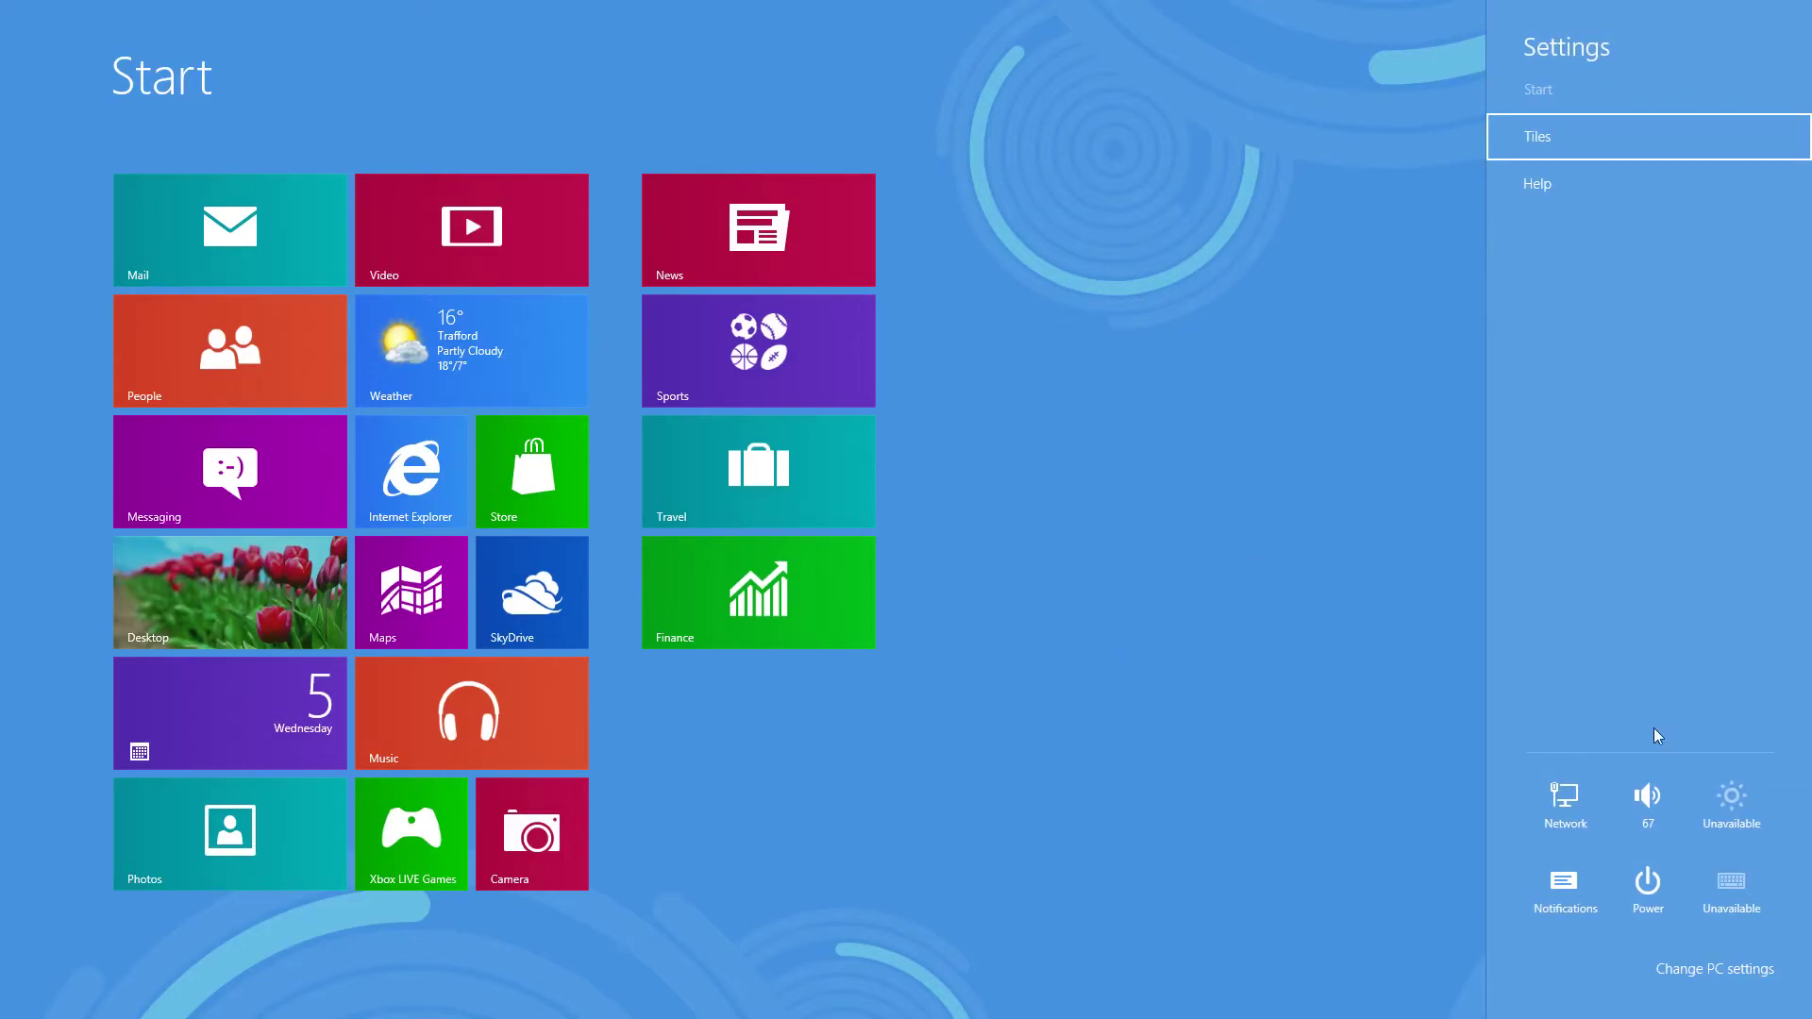
click(1695, 969)
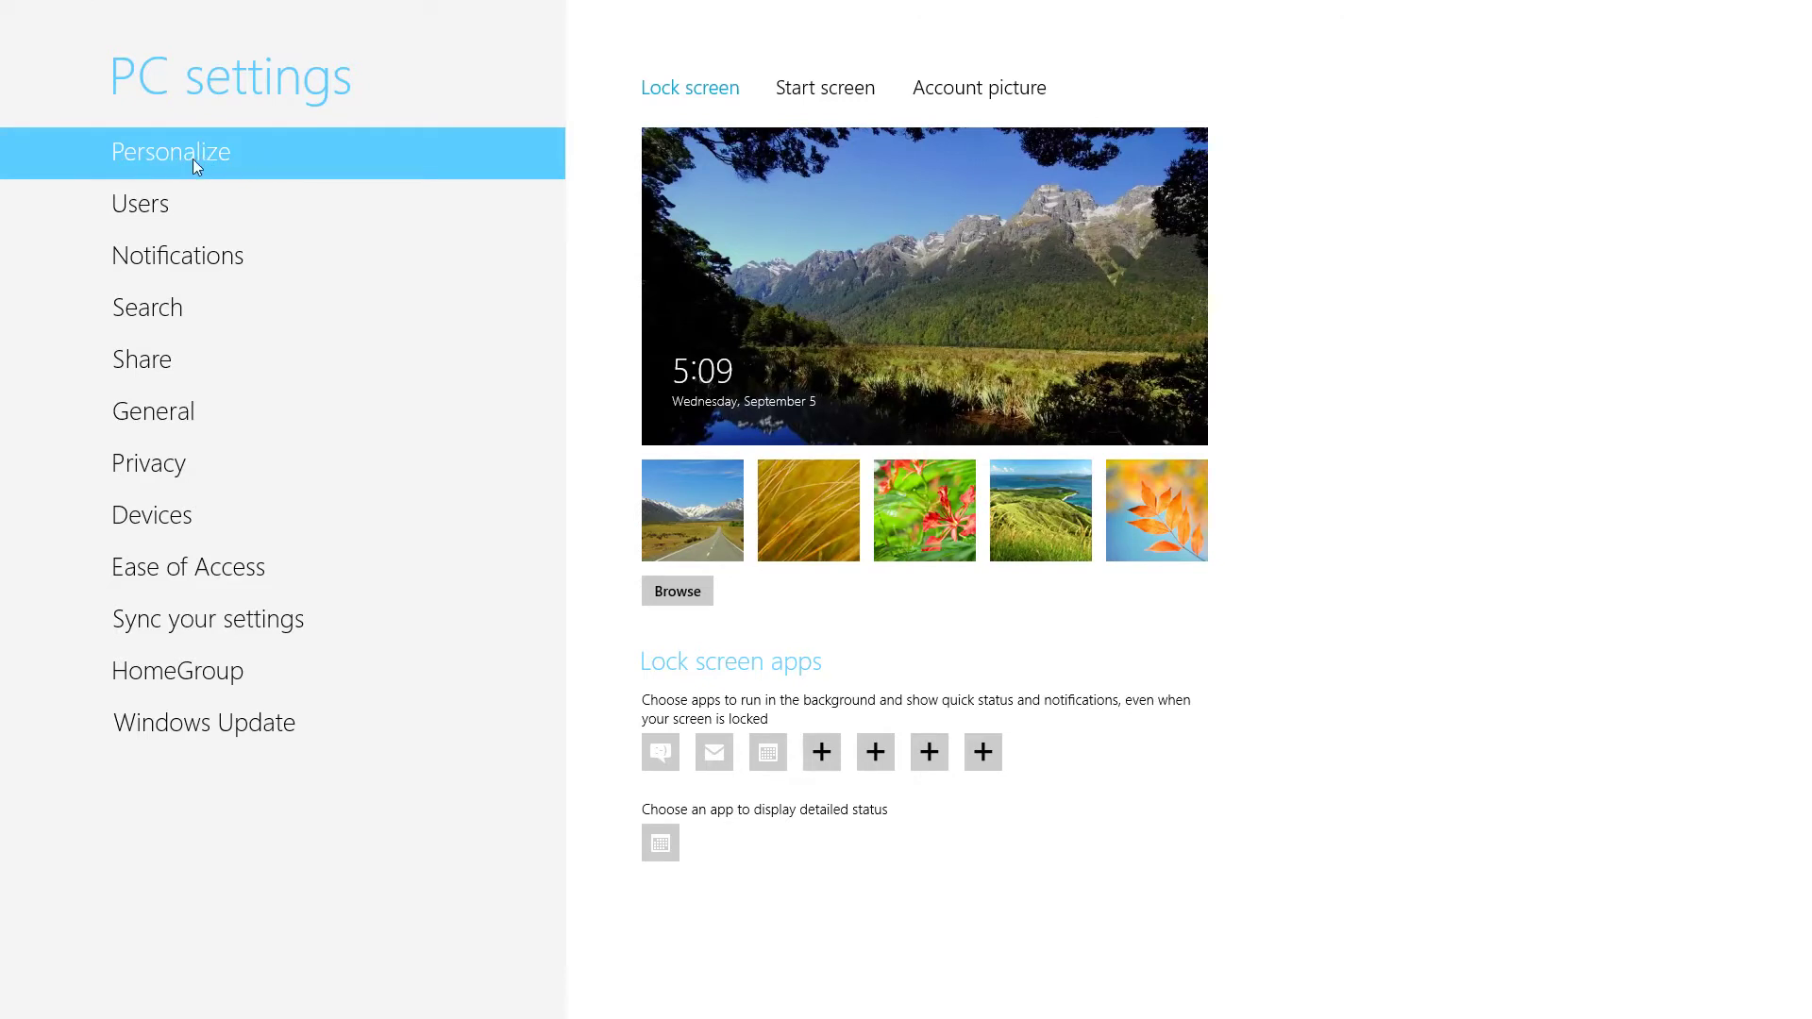
Under Personalize > Start screen, preview swirly lines, the plain background and several other patterns
click(804, 94)
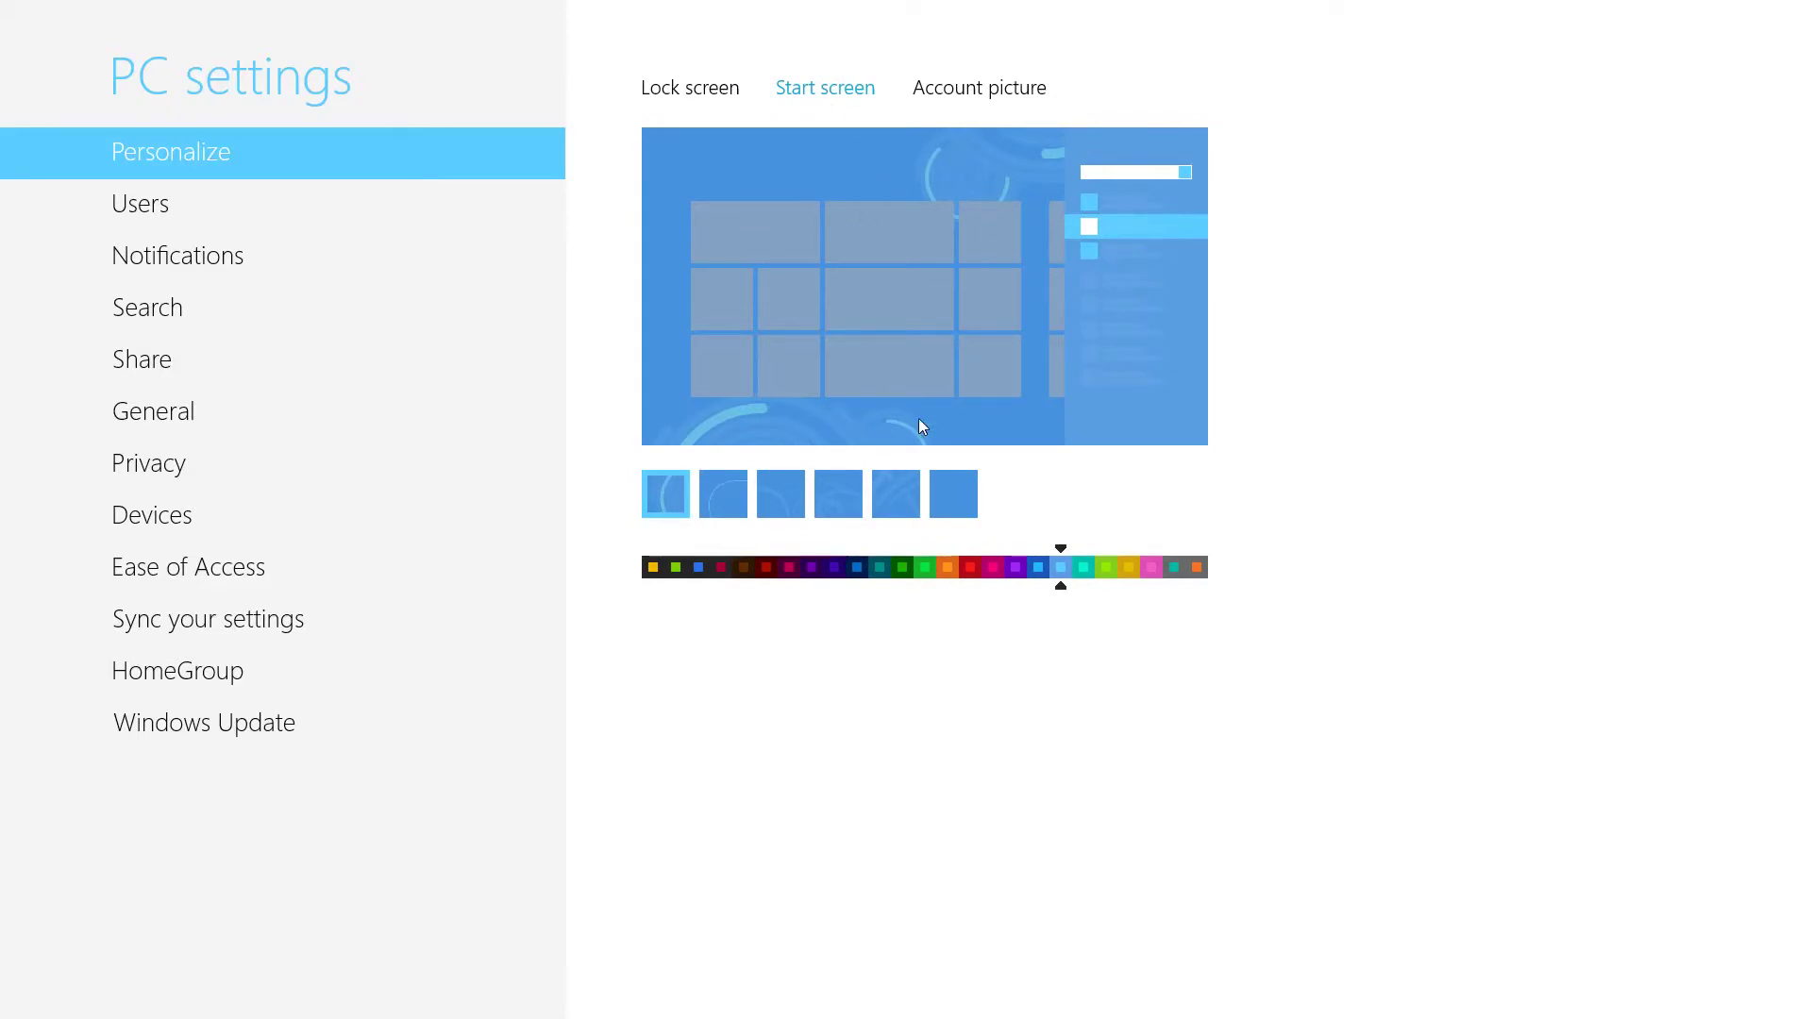
click(716, 496)
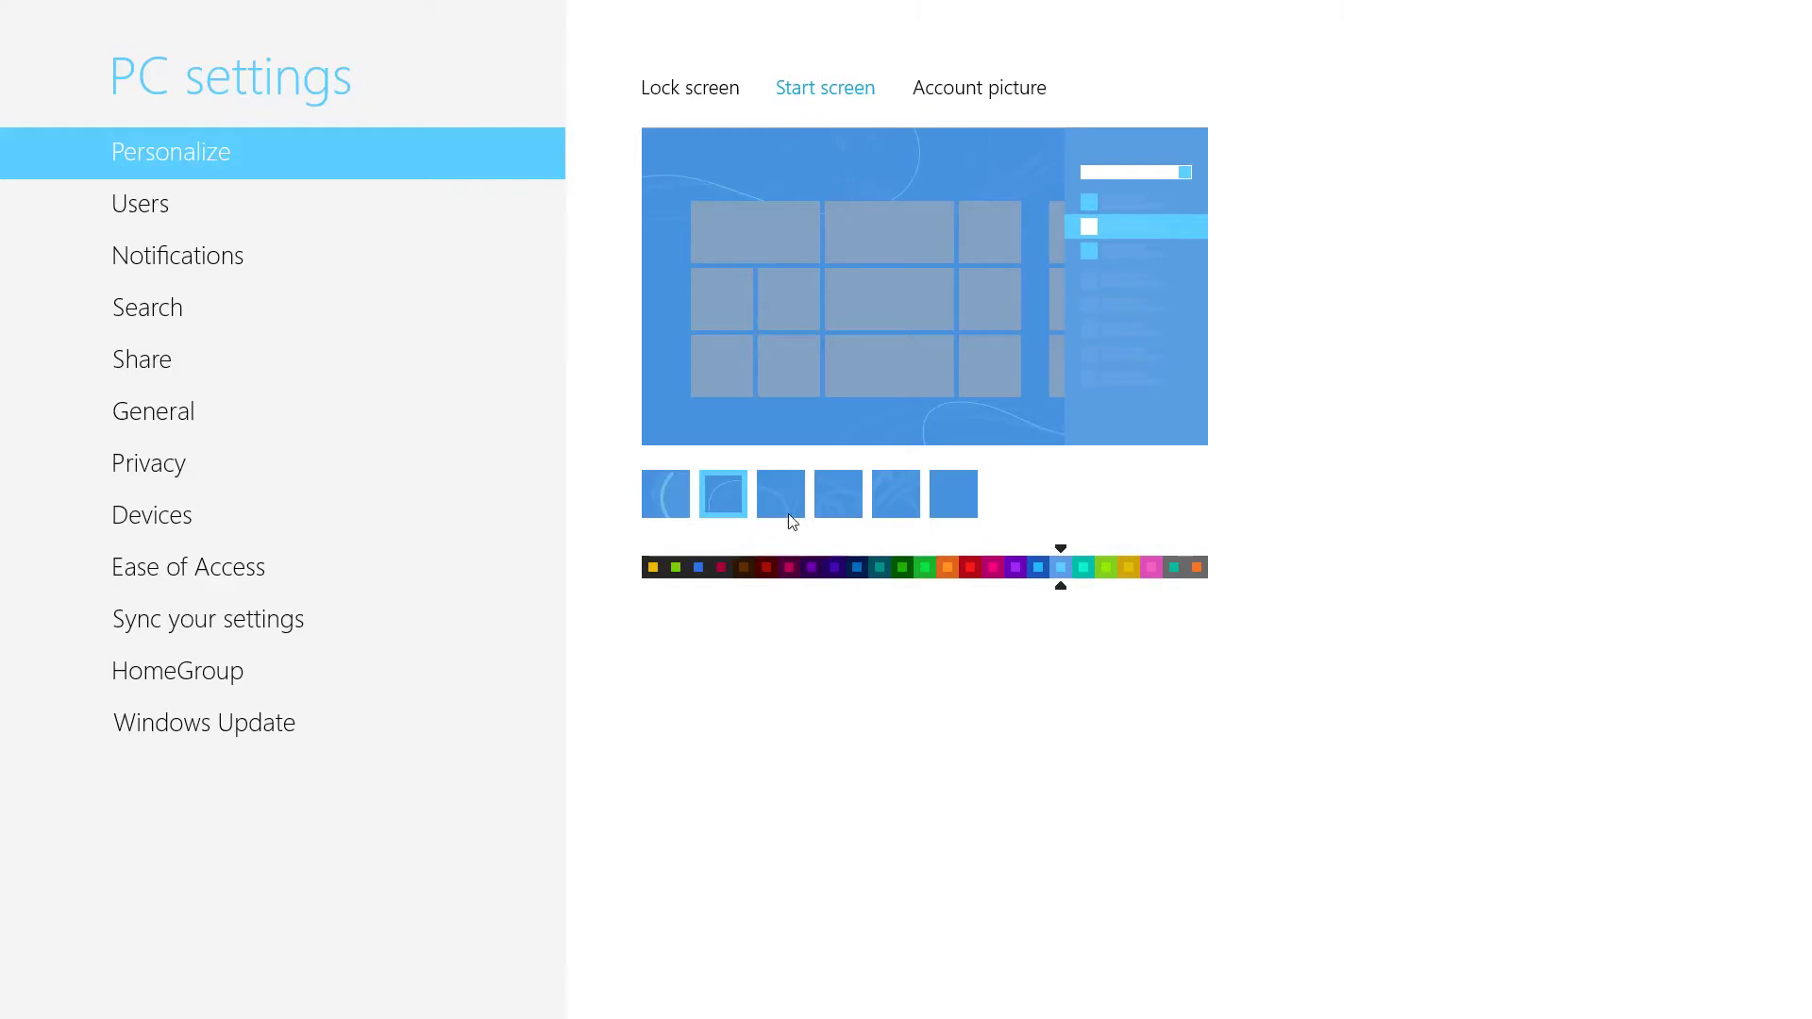
click(955, 511)
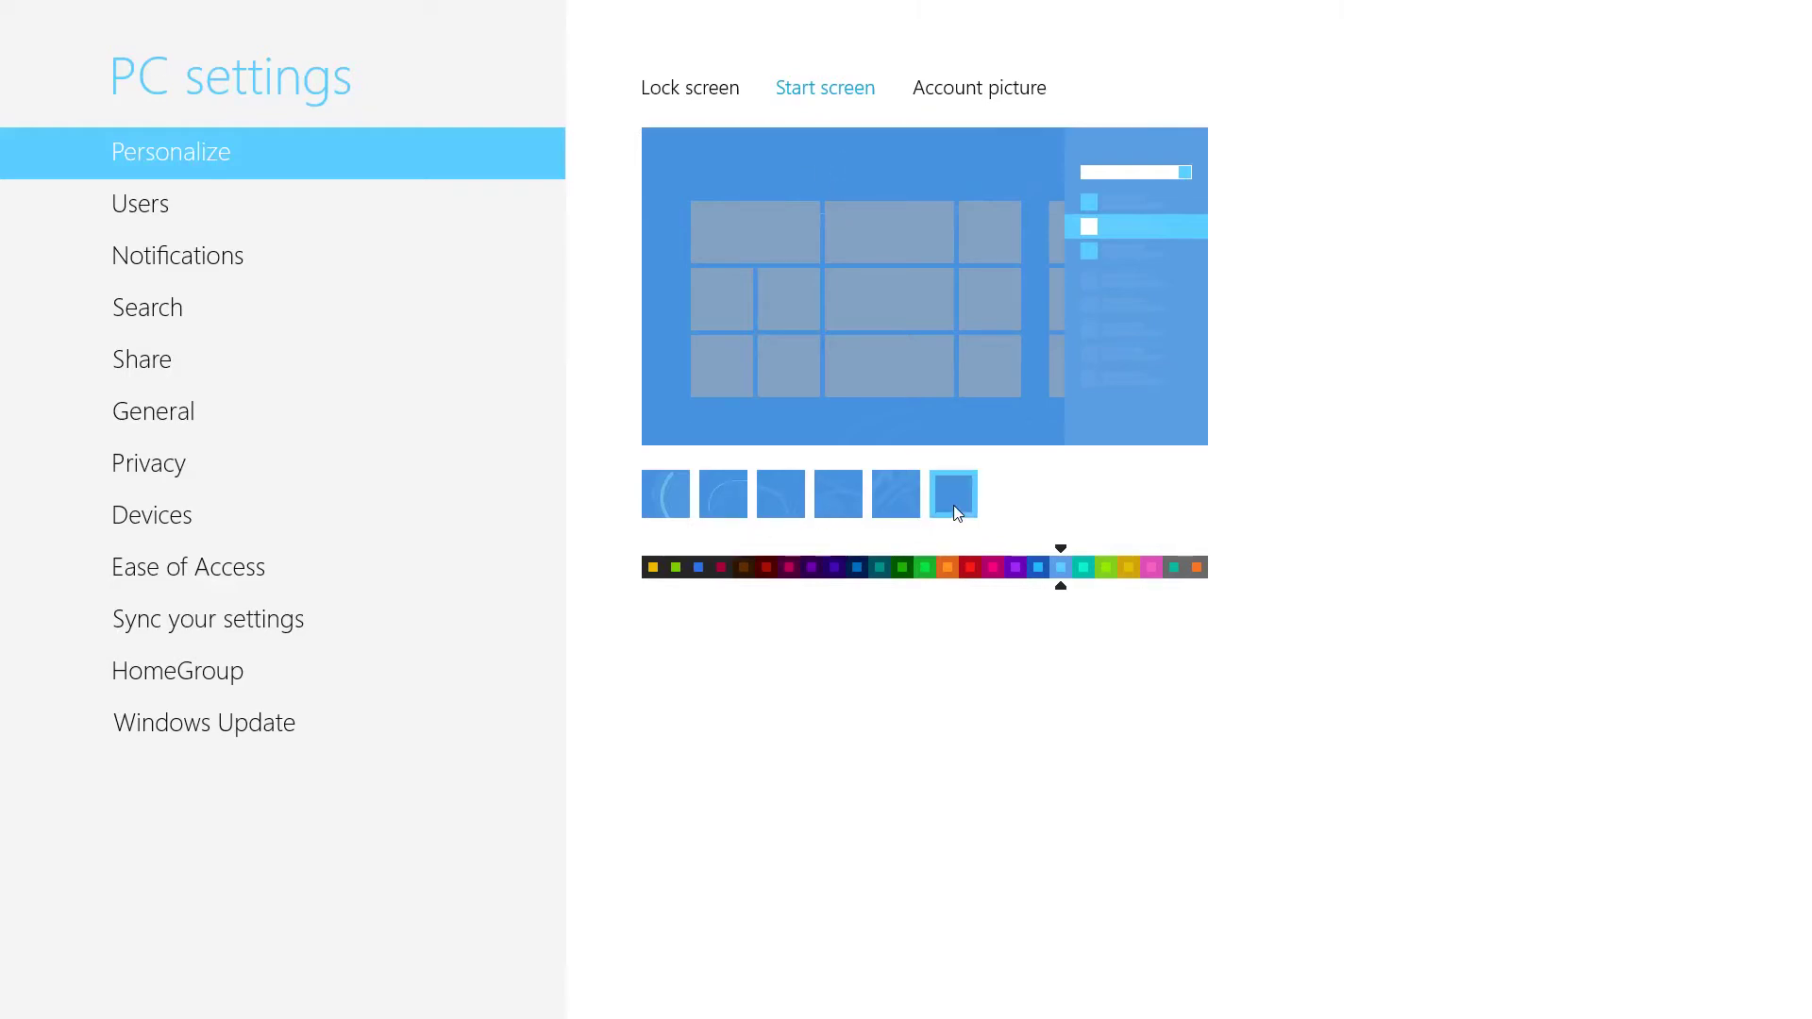
click(892, 491)
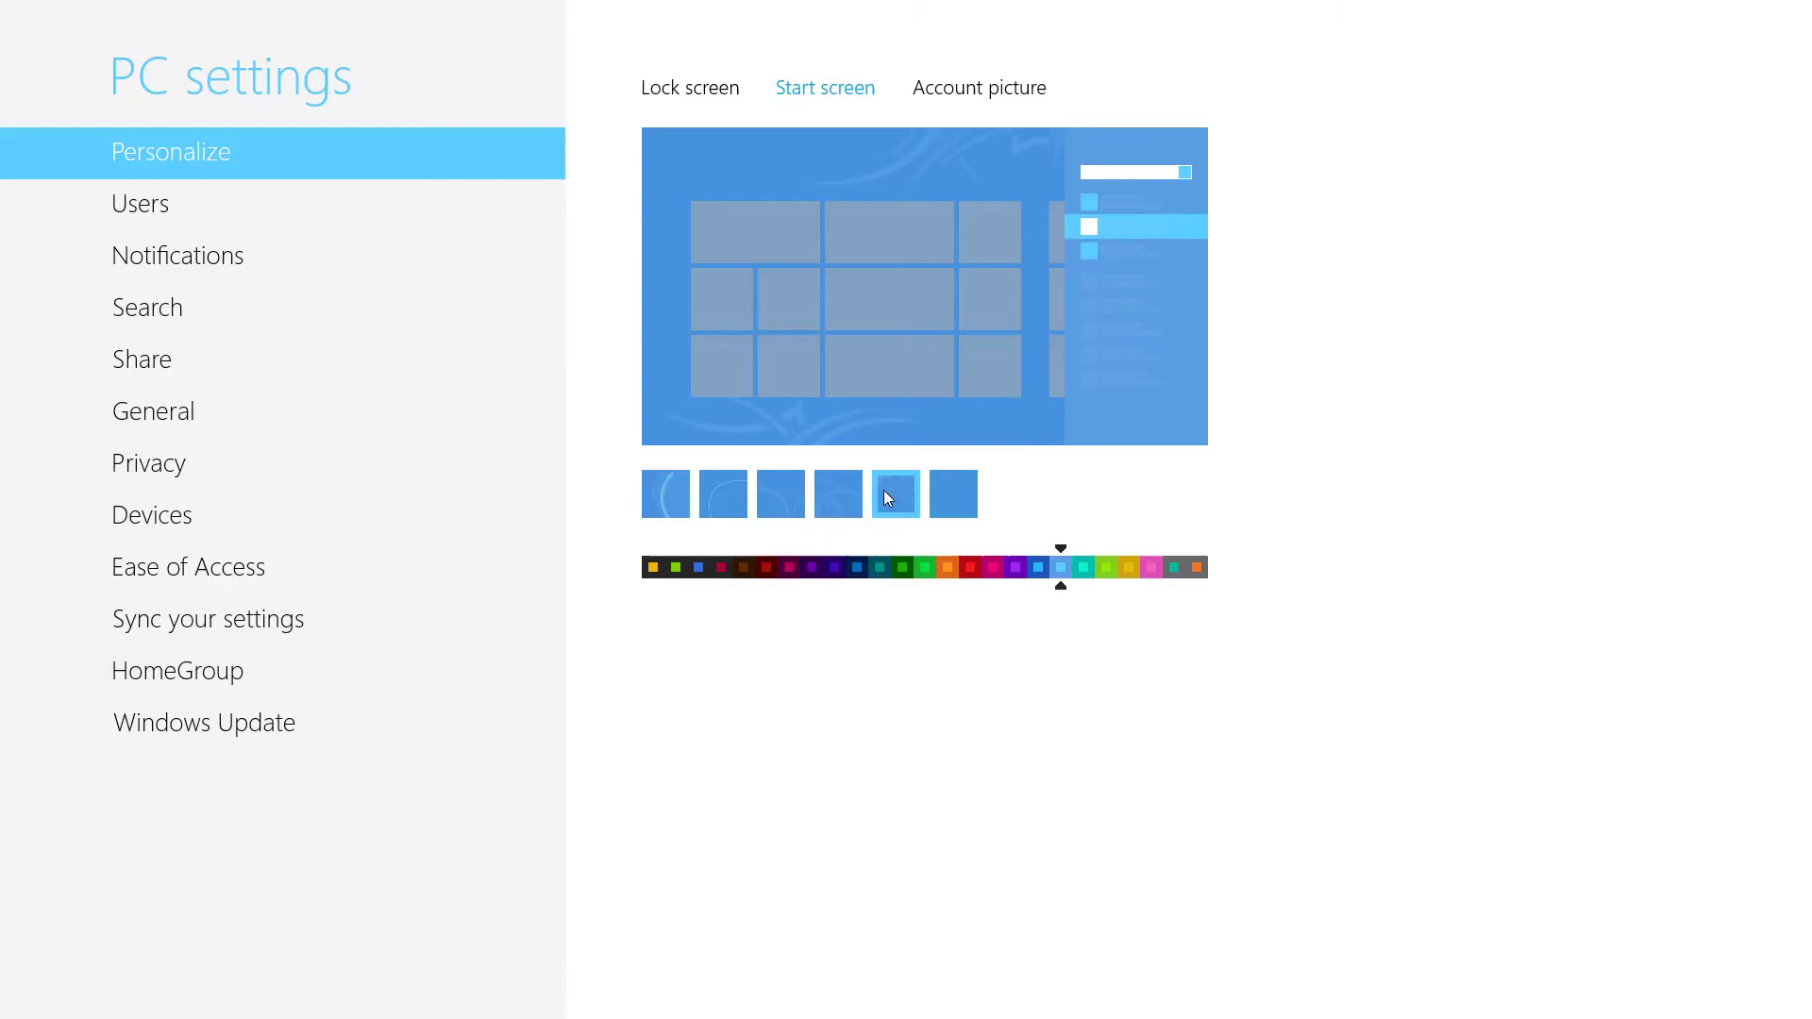
click(849, 491)
click(786, 494)
Compare a few more patterns and settle back on the swirly-lines background
click(713, 501)
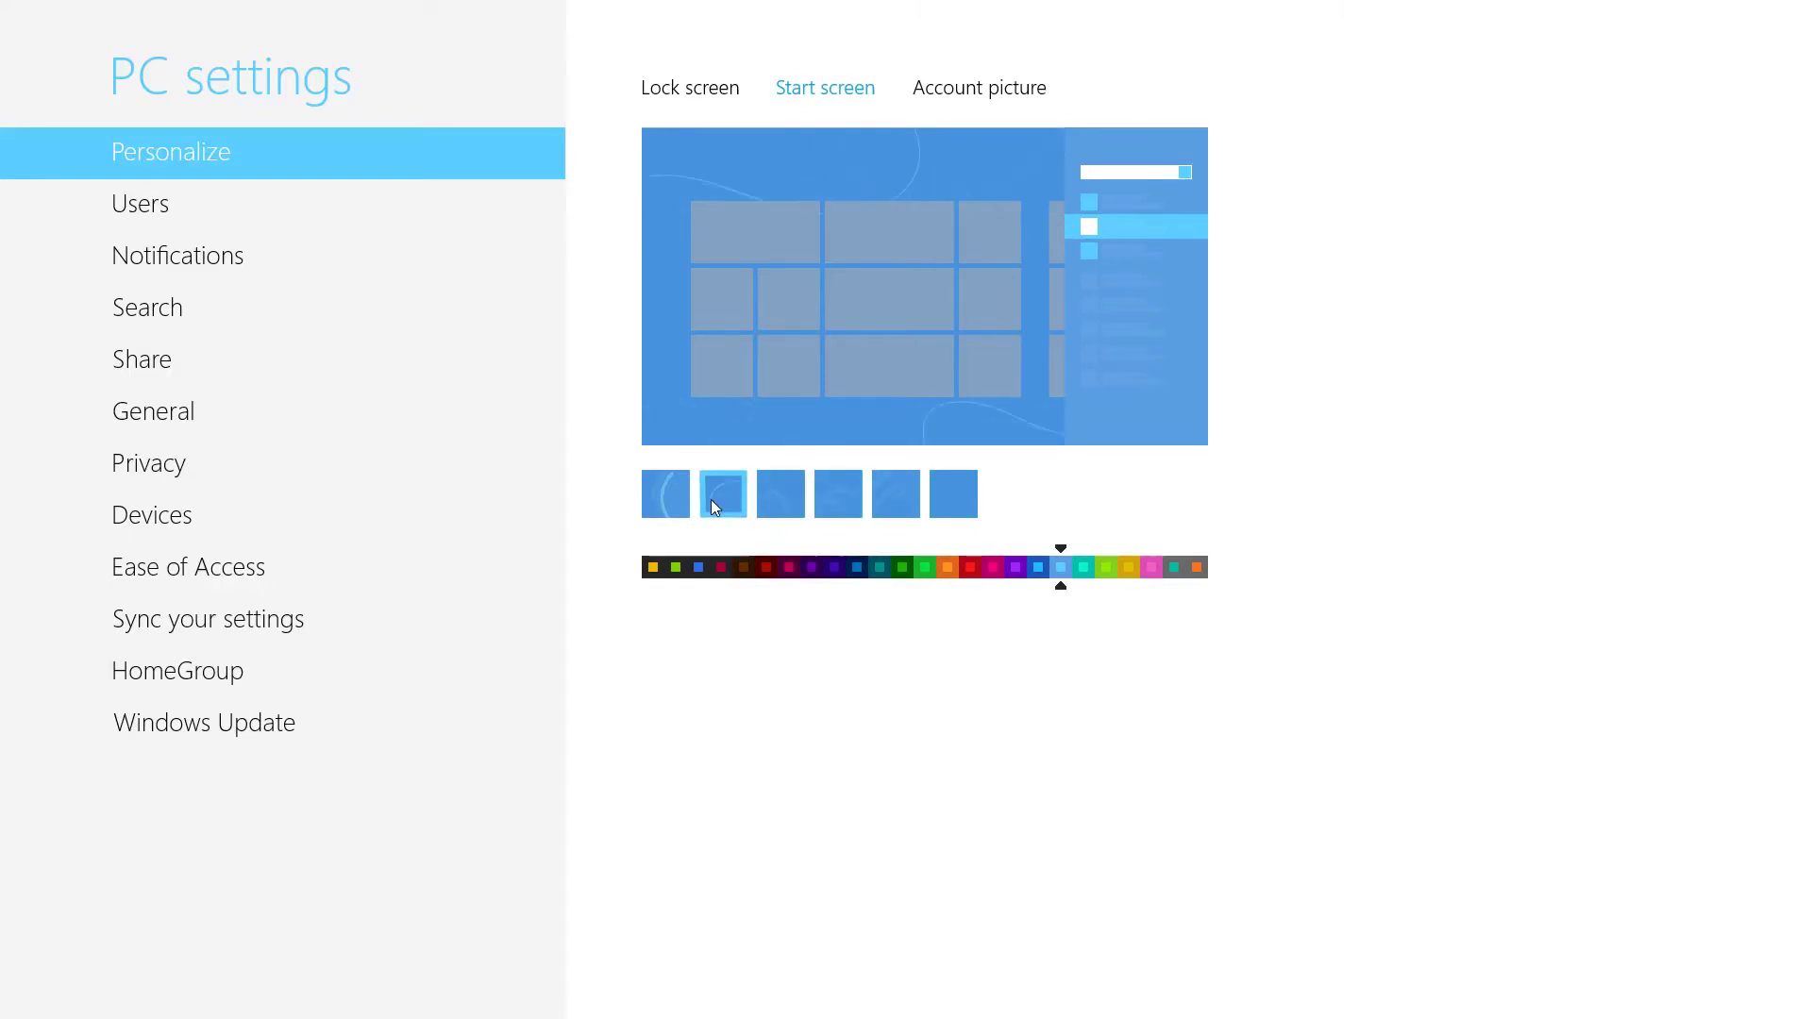
click(888, 493)
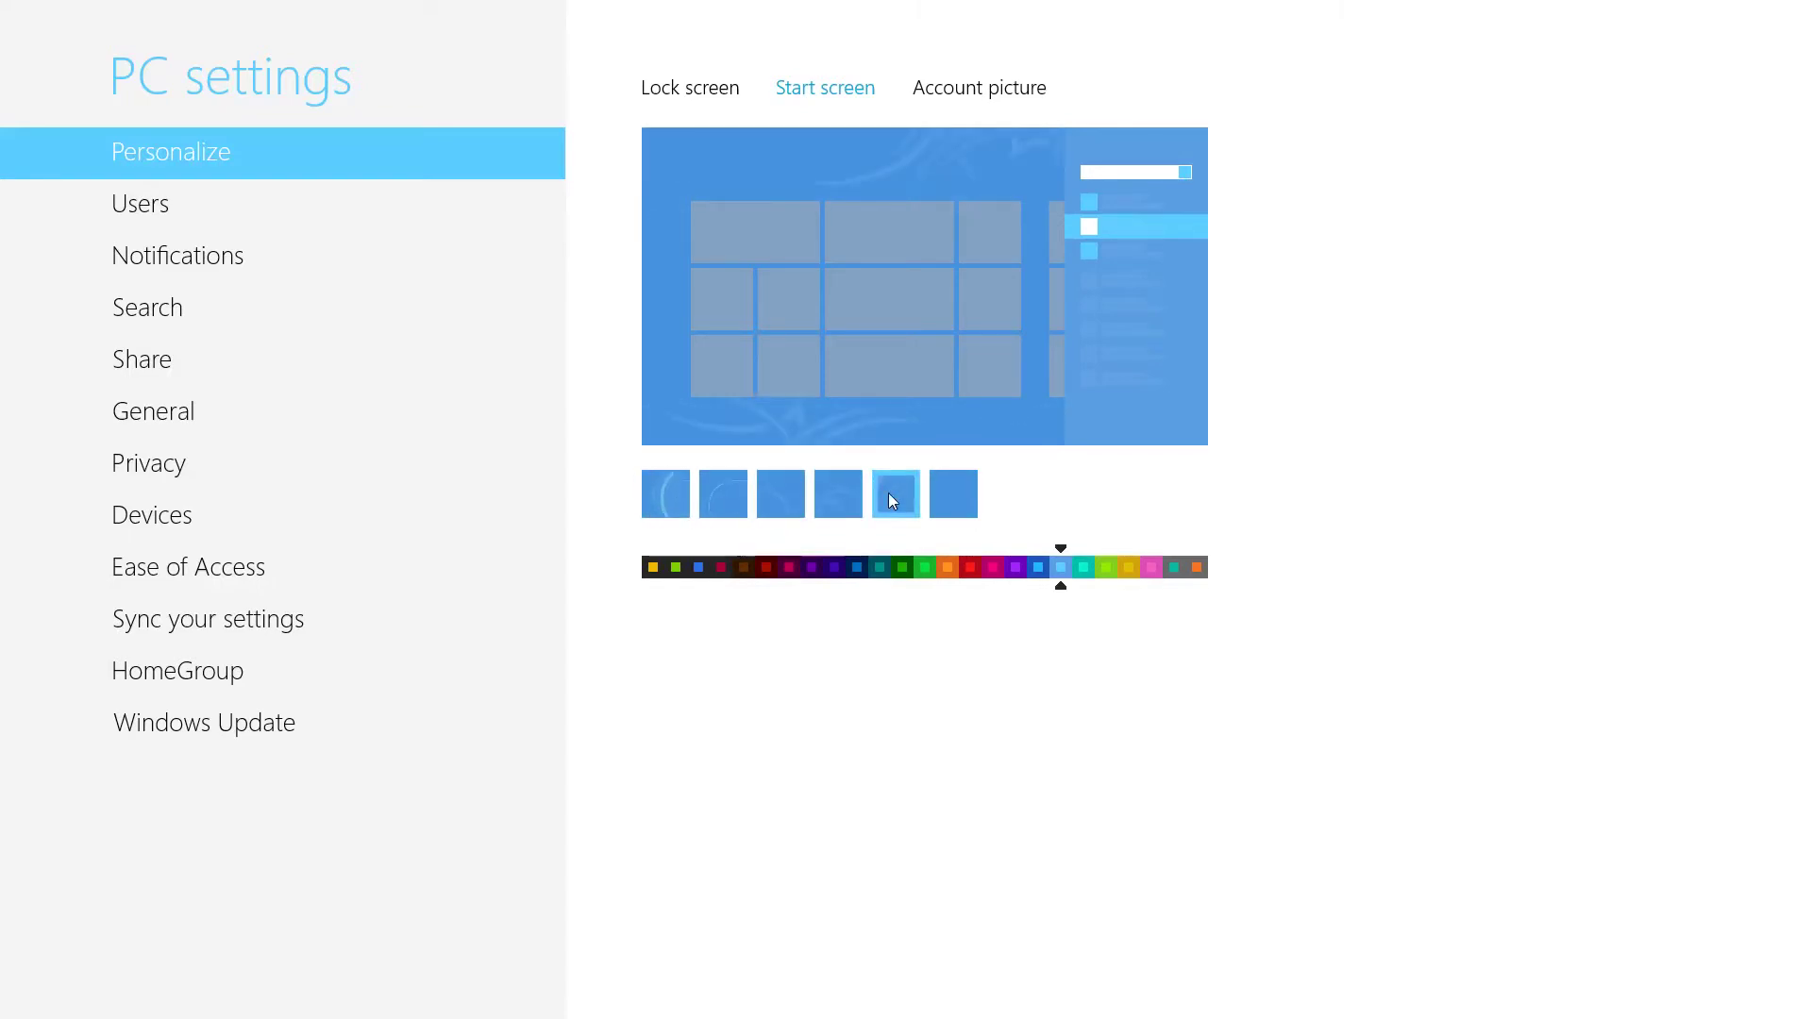
click(775, 496)
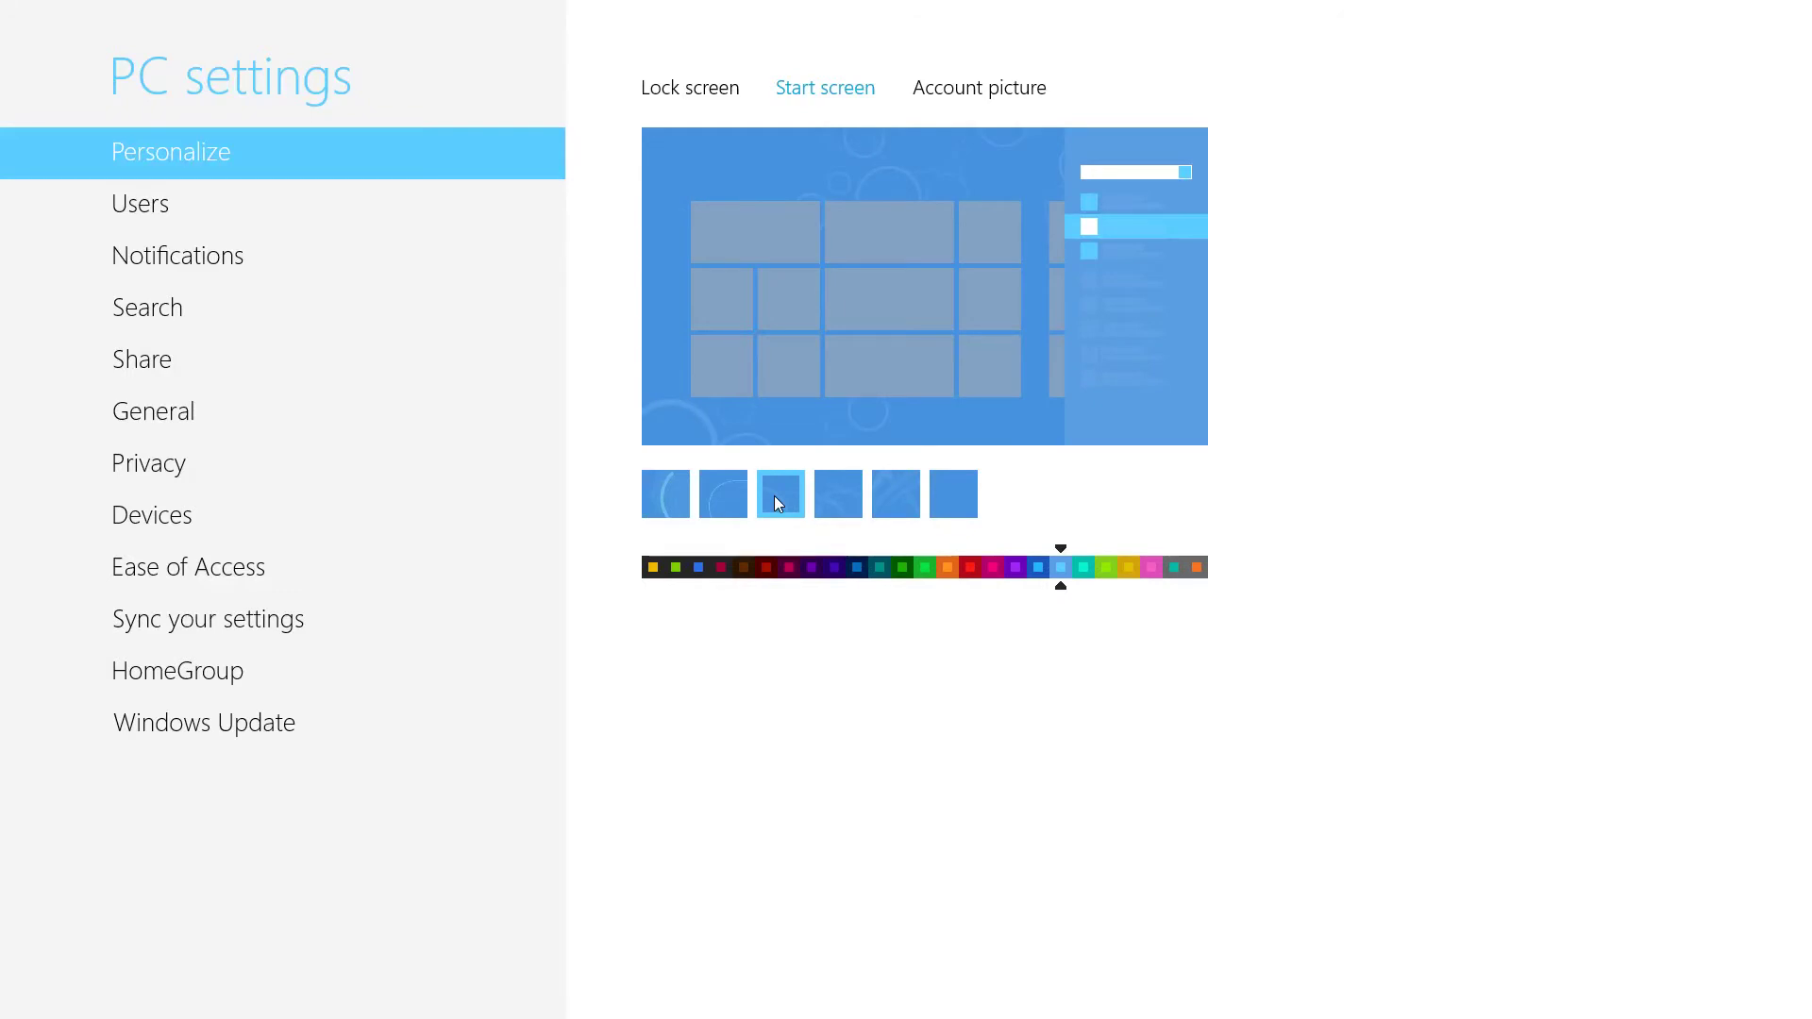
click(725, 498)
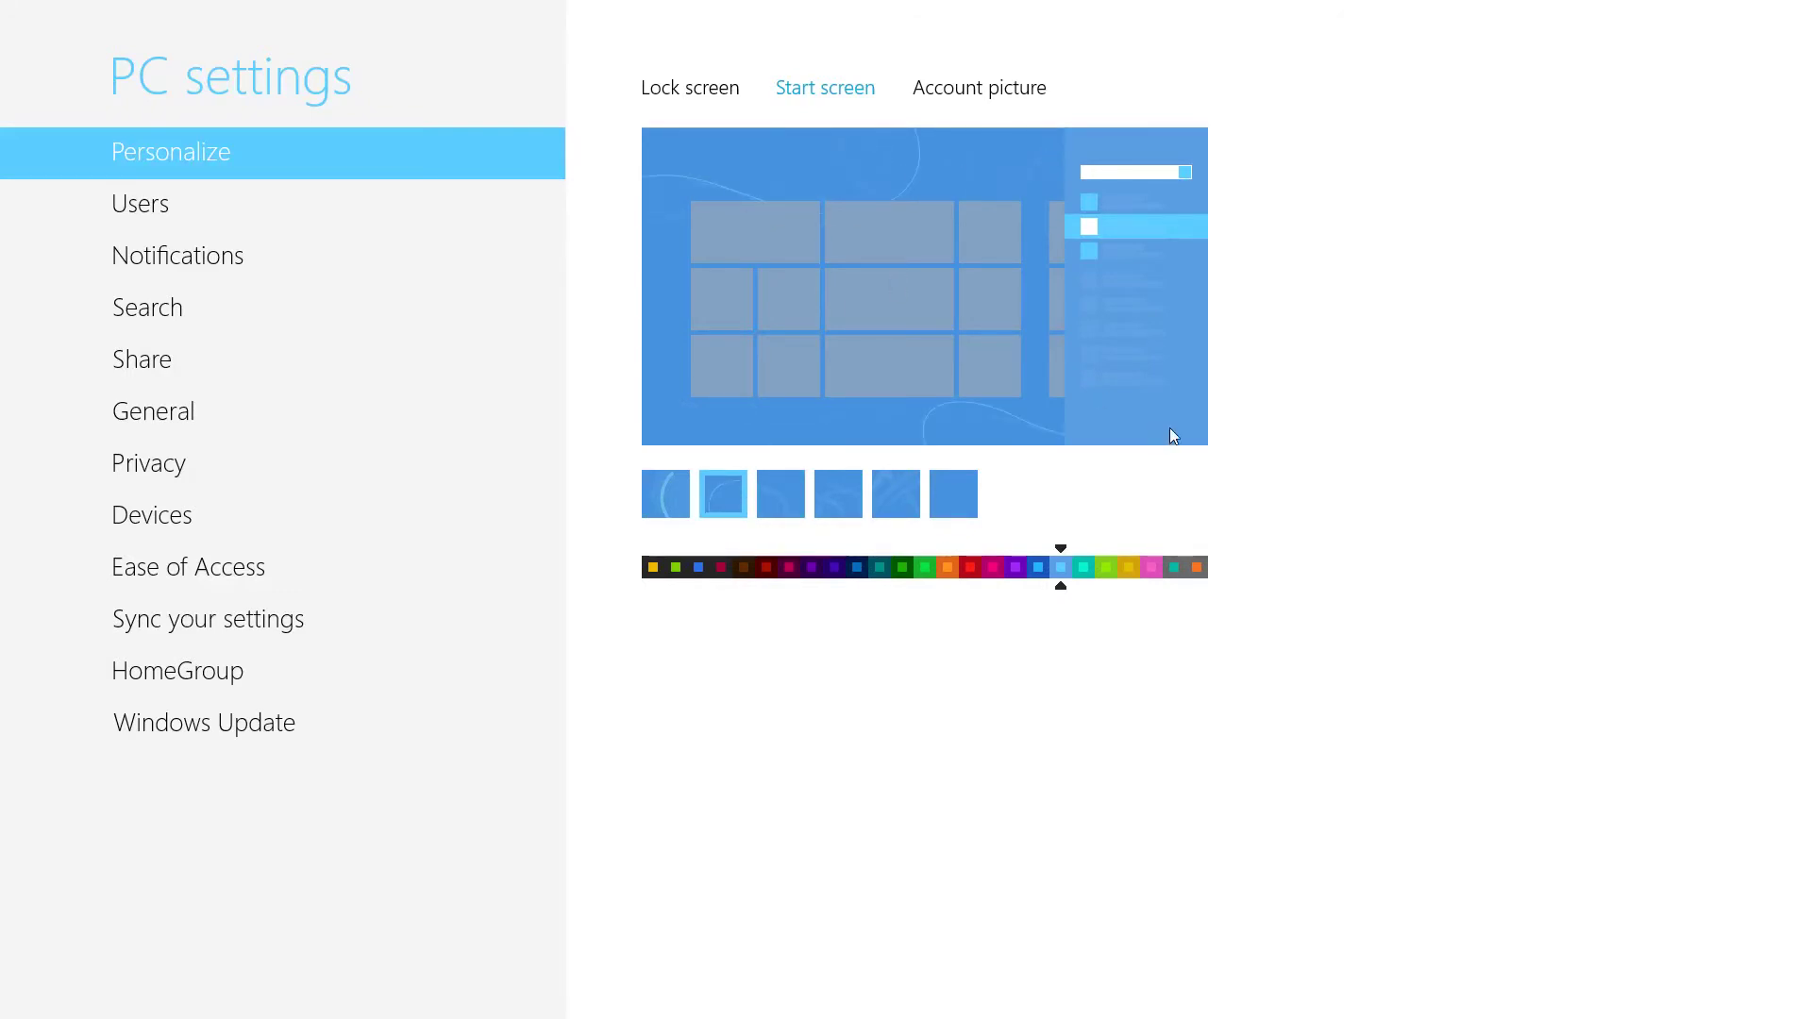
Try brown and purple on the colour bar, then choose the red colour scheme
click(753, 569)
drag(752, 569, 744, 569)
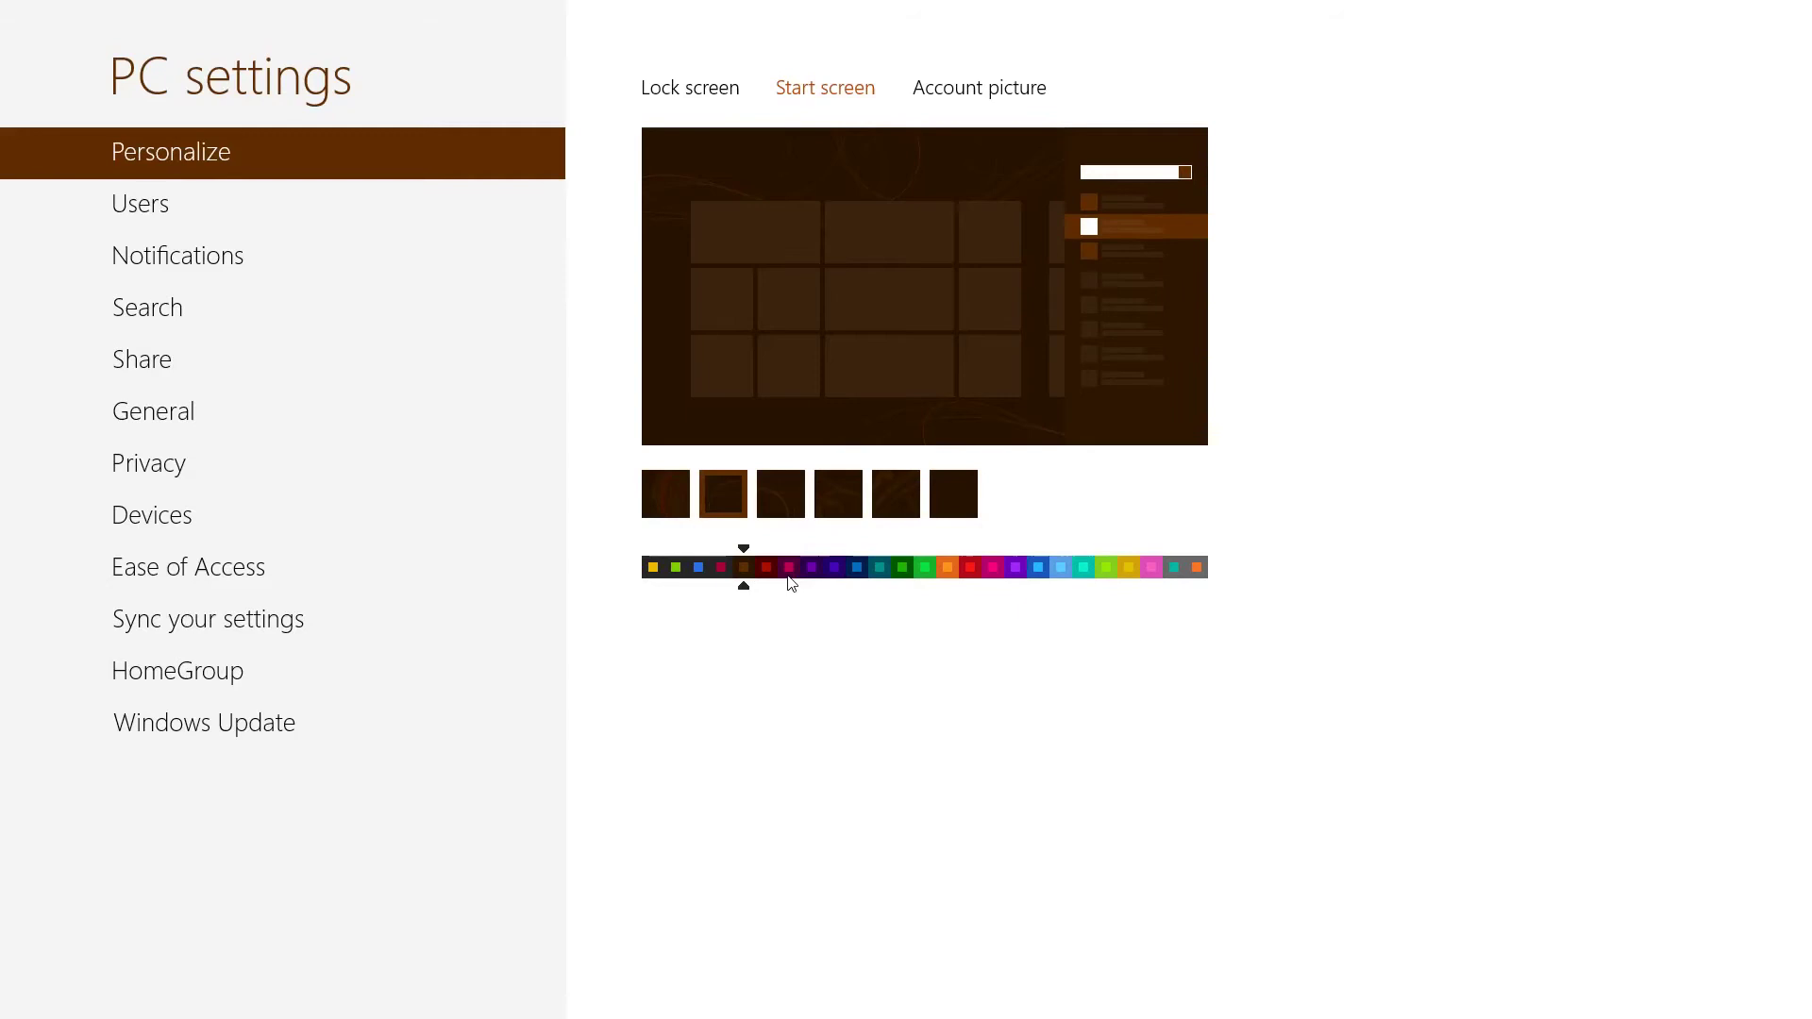
click(791, 584)
click(970, 574)
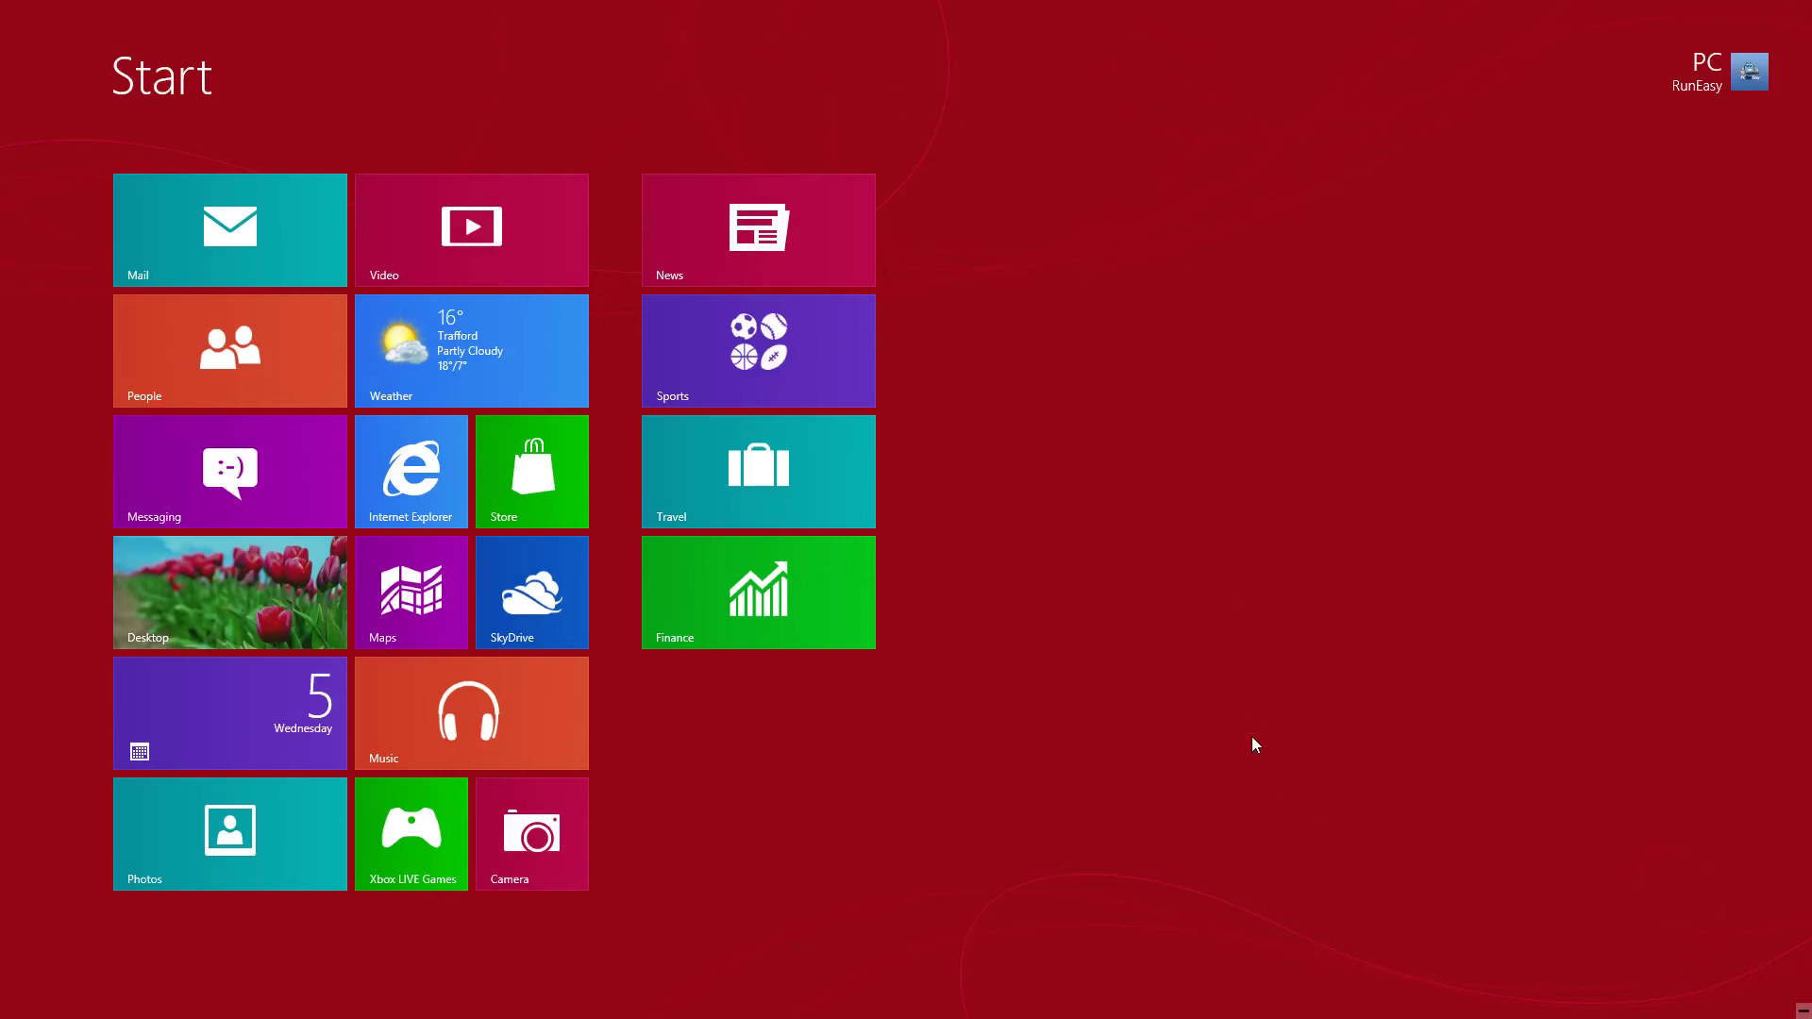
key(super+i)
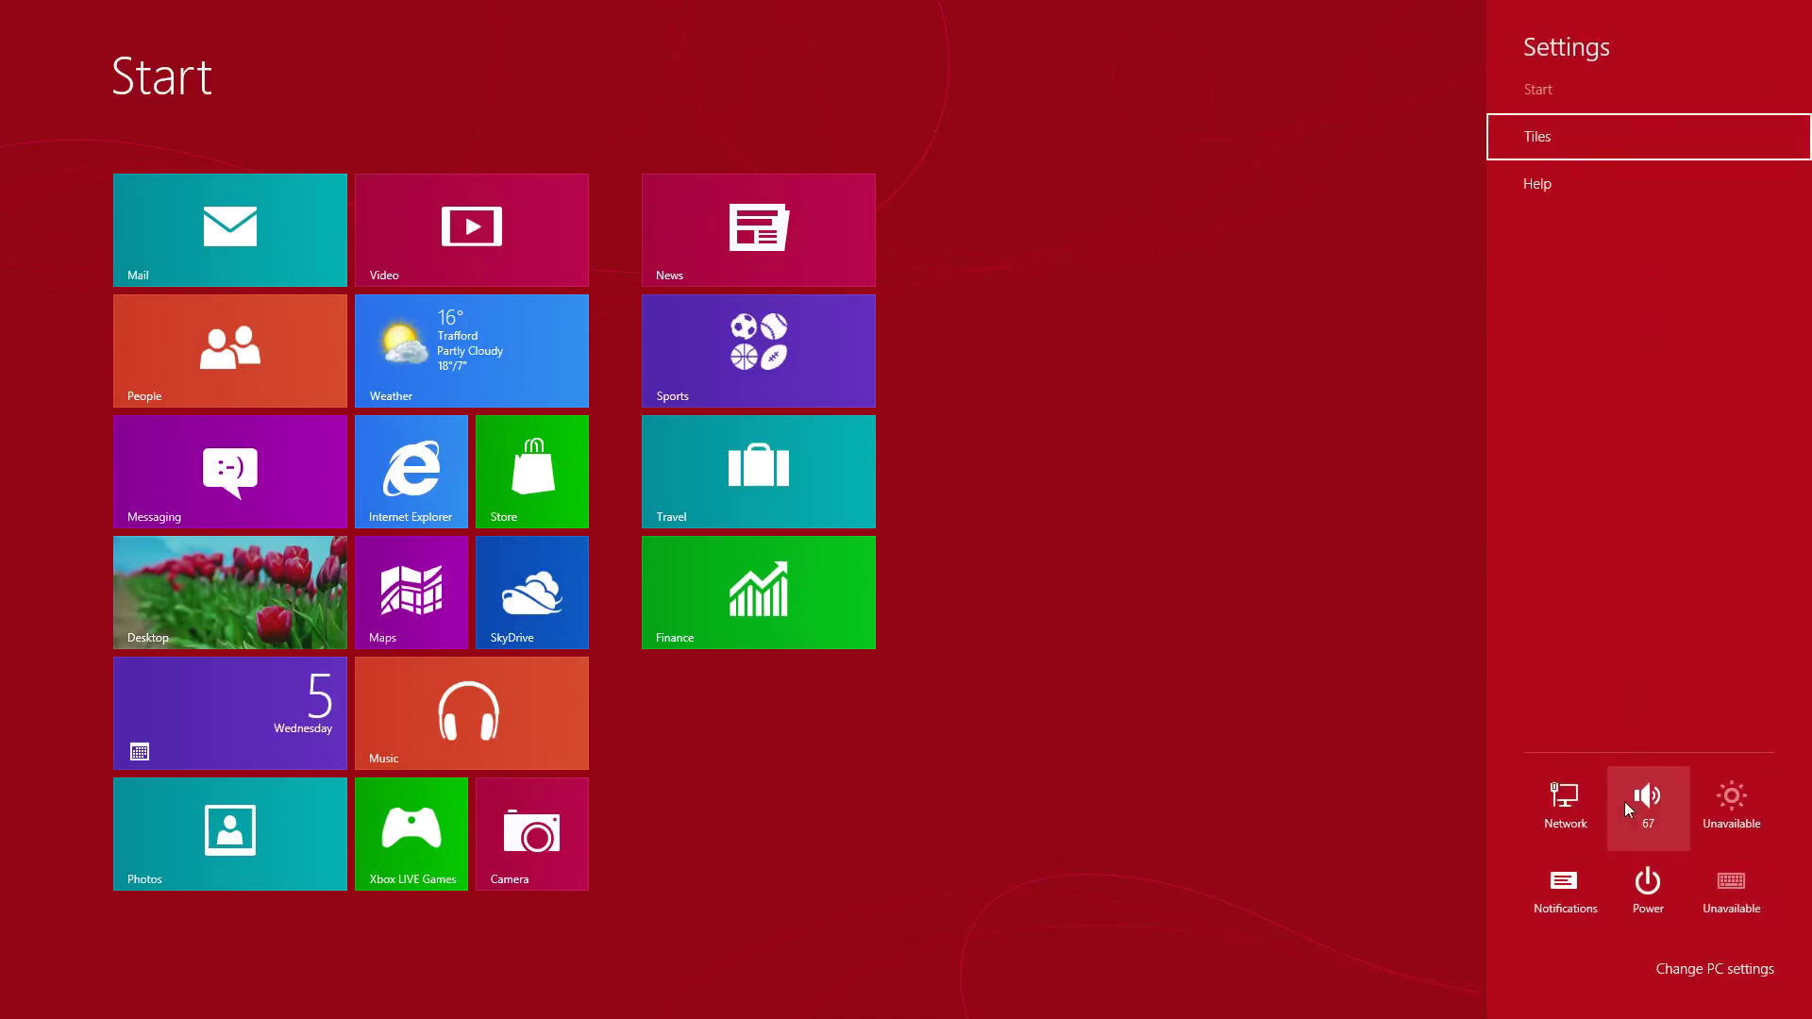
click(1256, 543)
key(super+c)
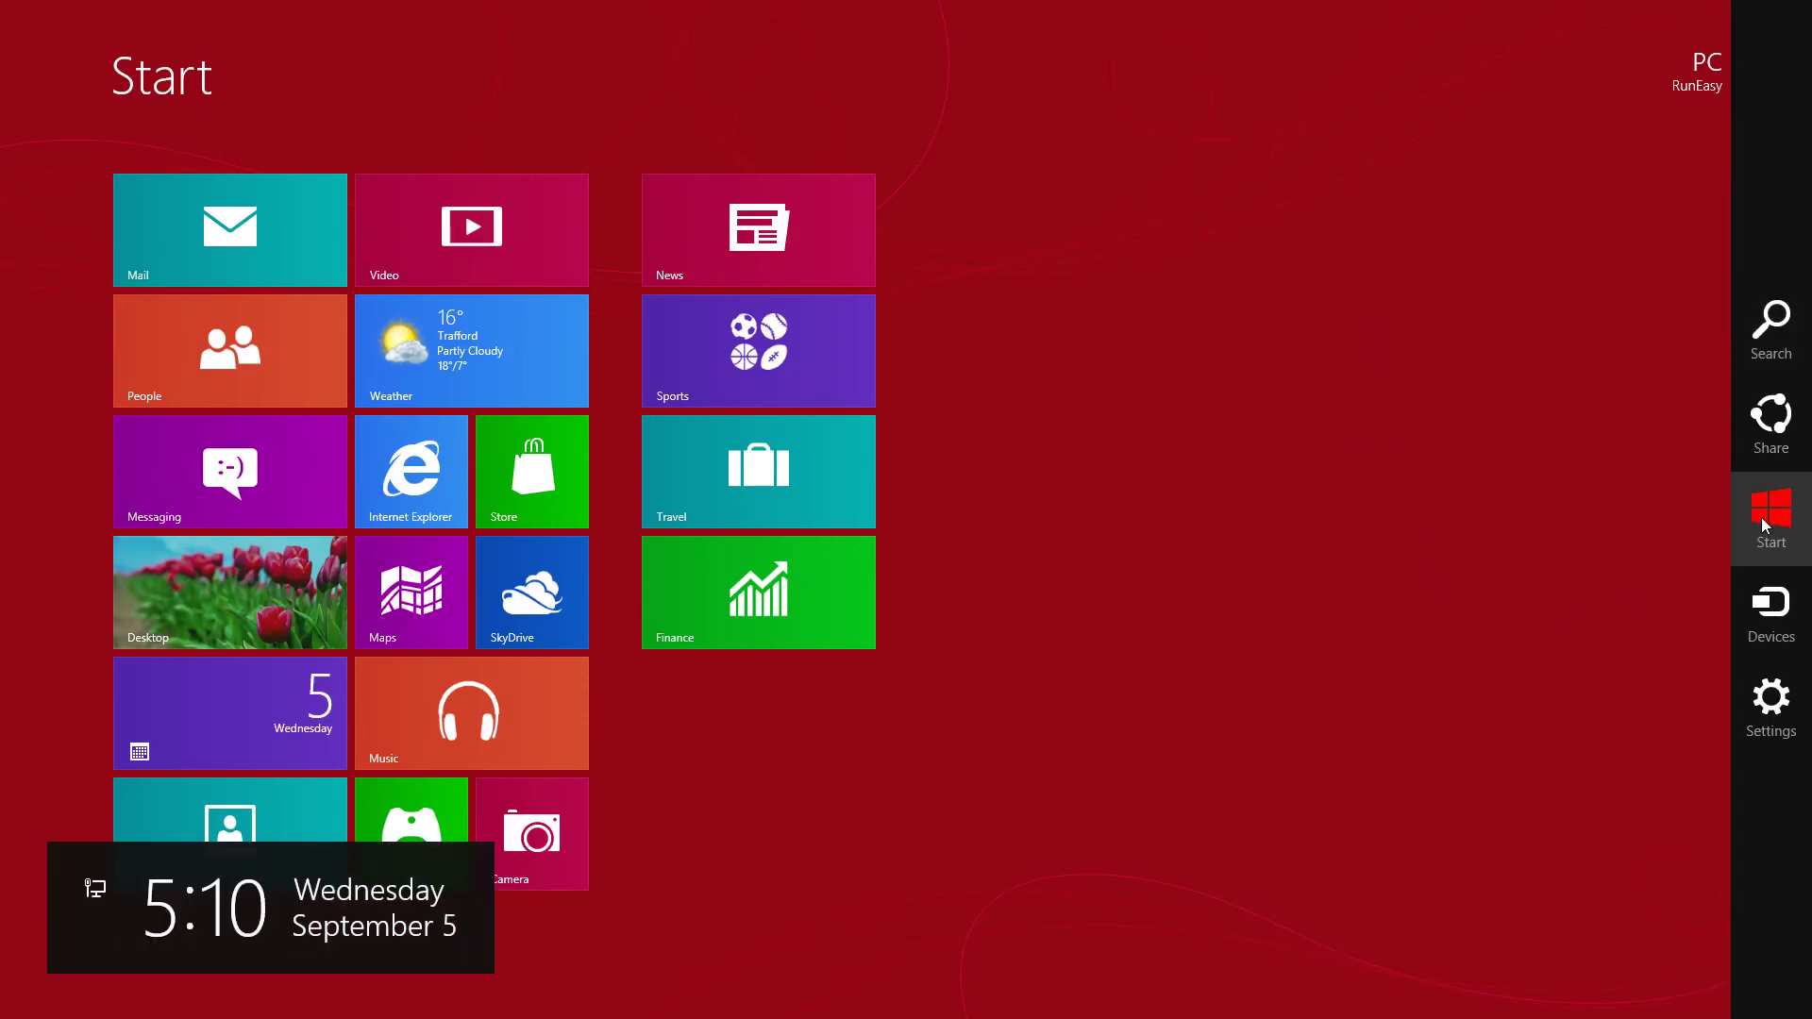
click(1547, 581)
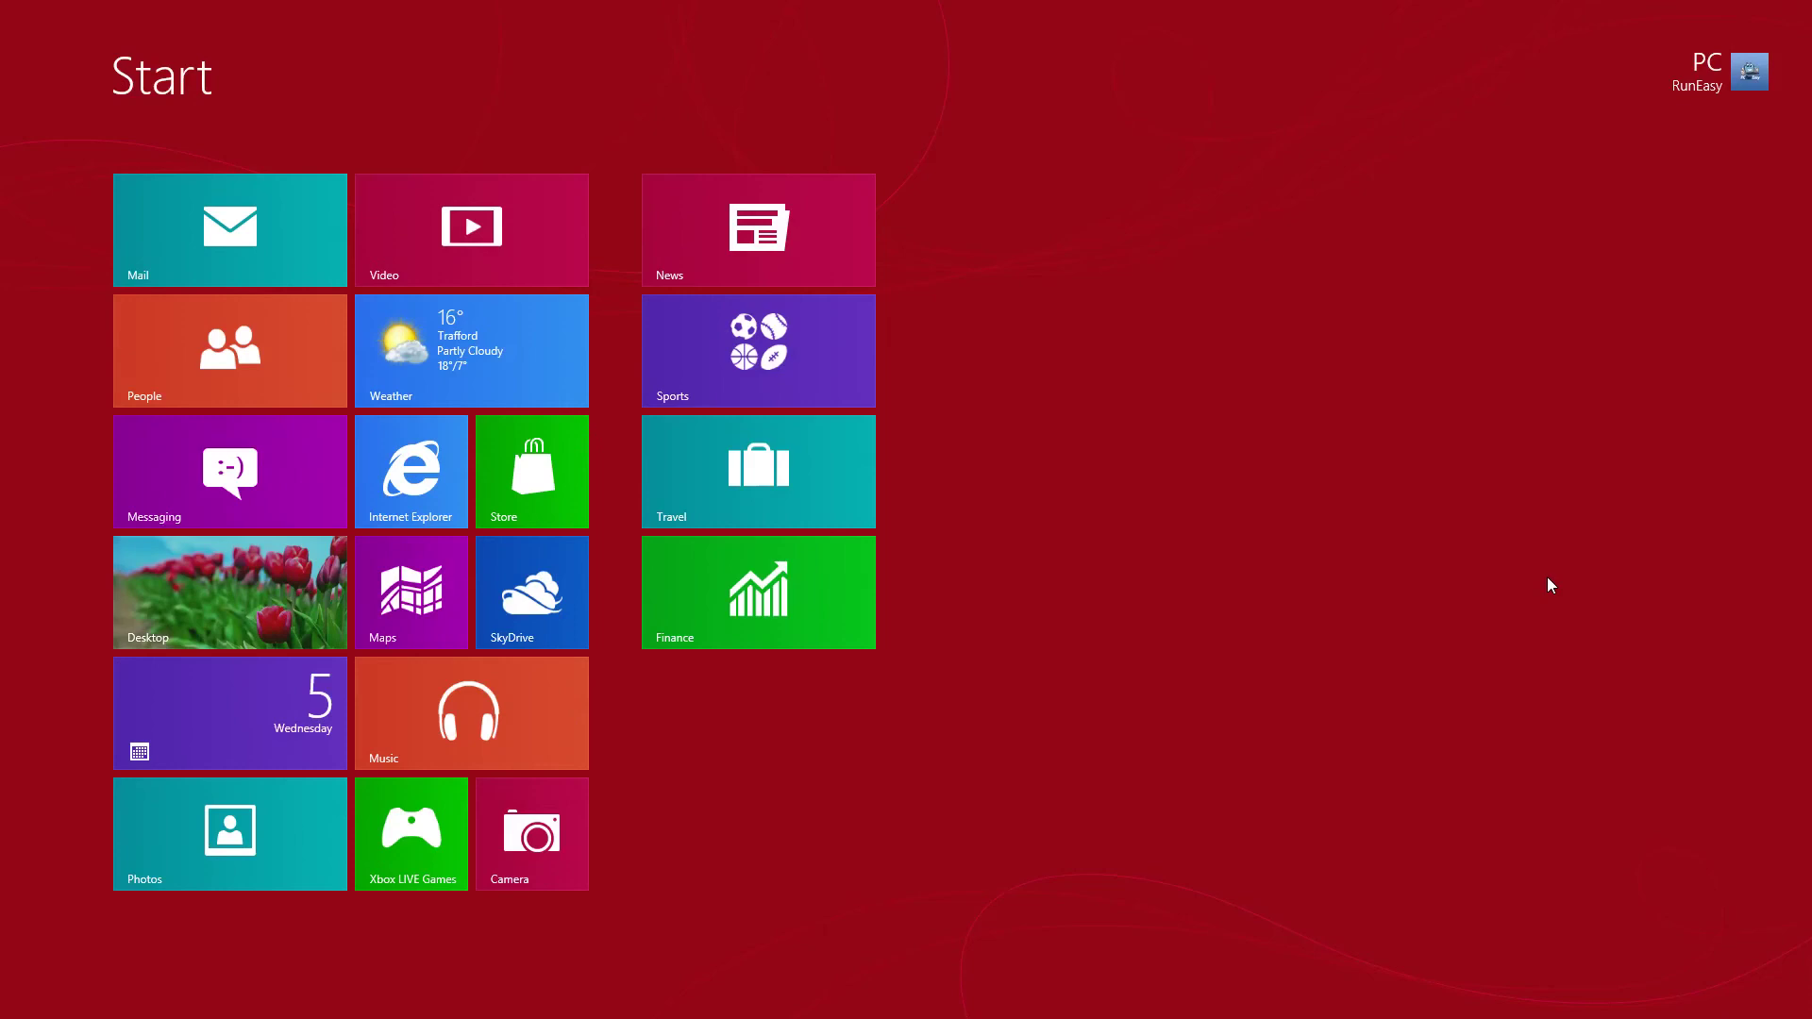
Reopen PC settings and pick the original light blue swatch after briefly trying dark blue
key(super+i)
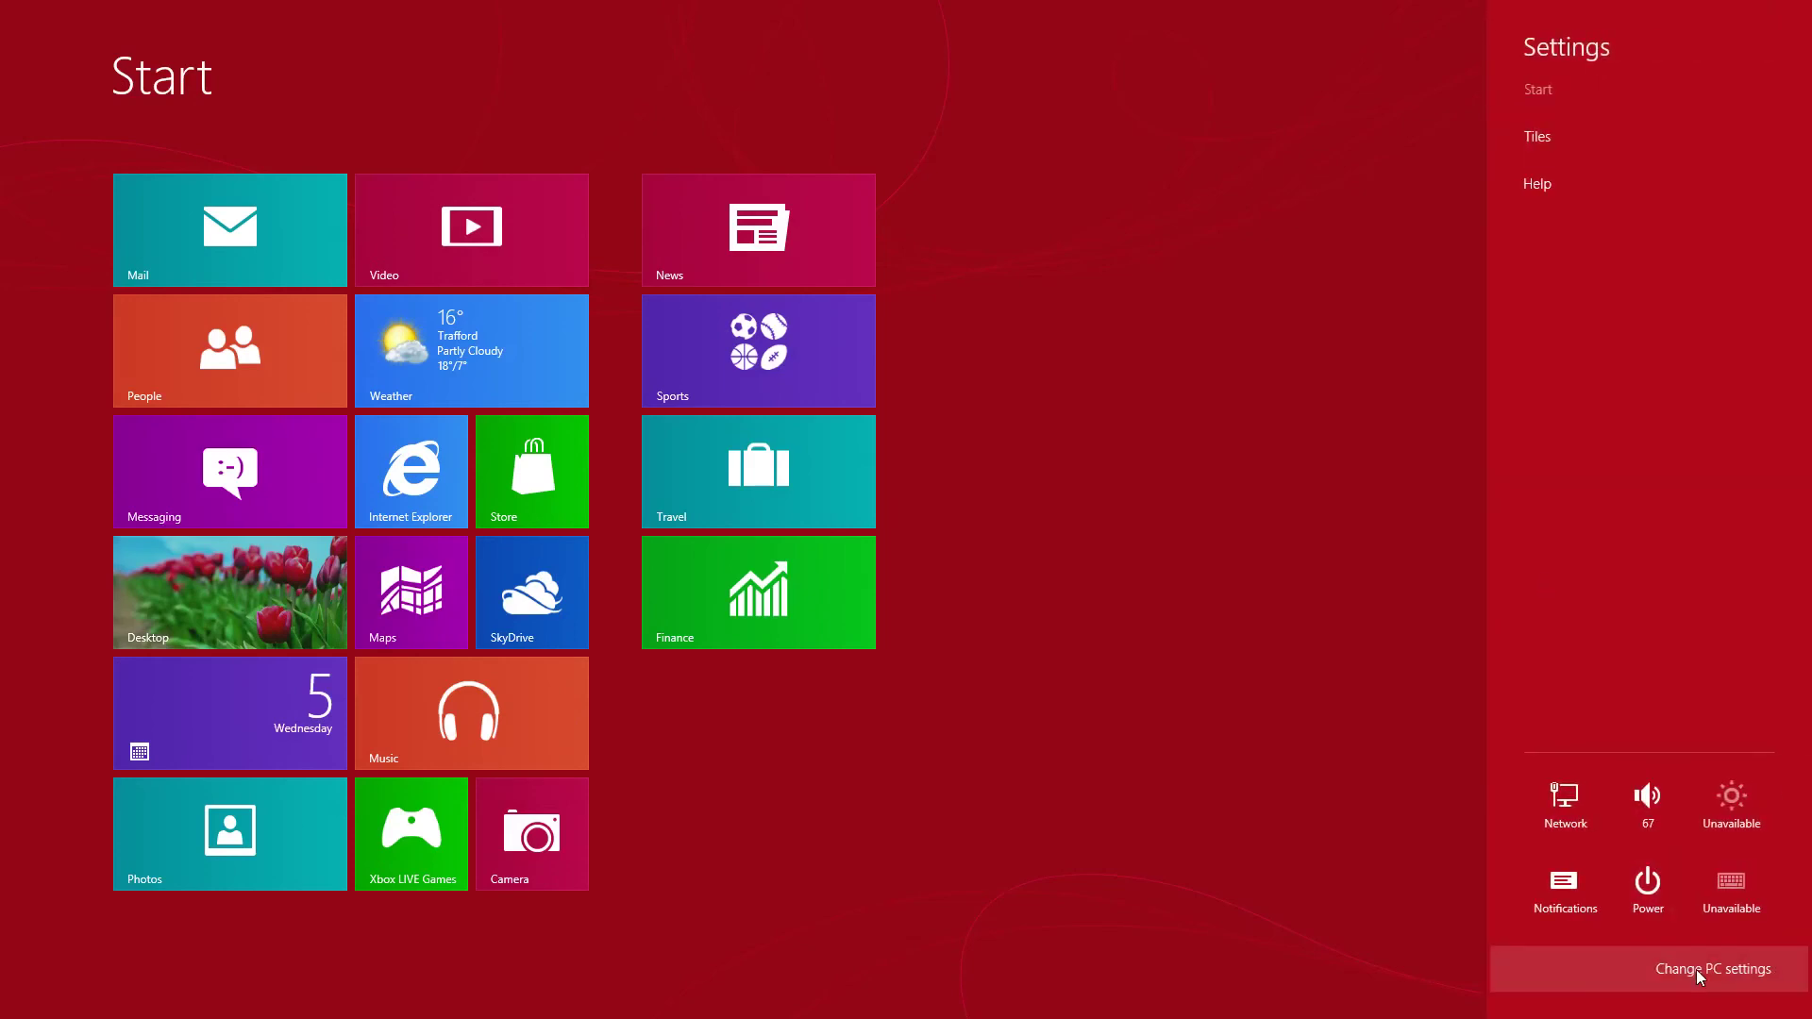
click(1696, 971)
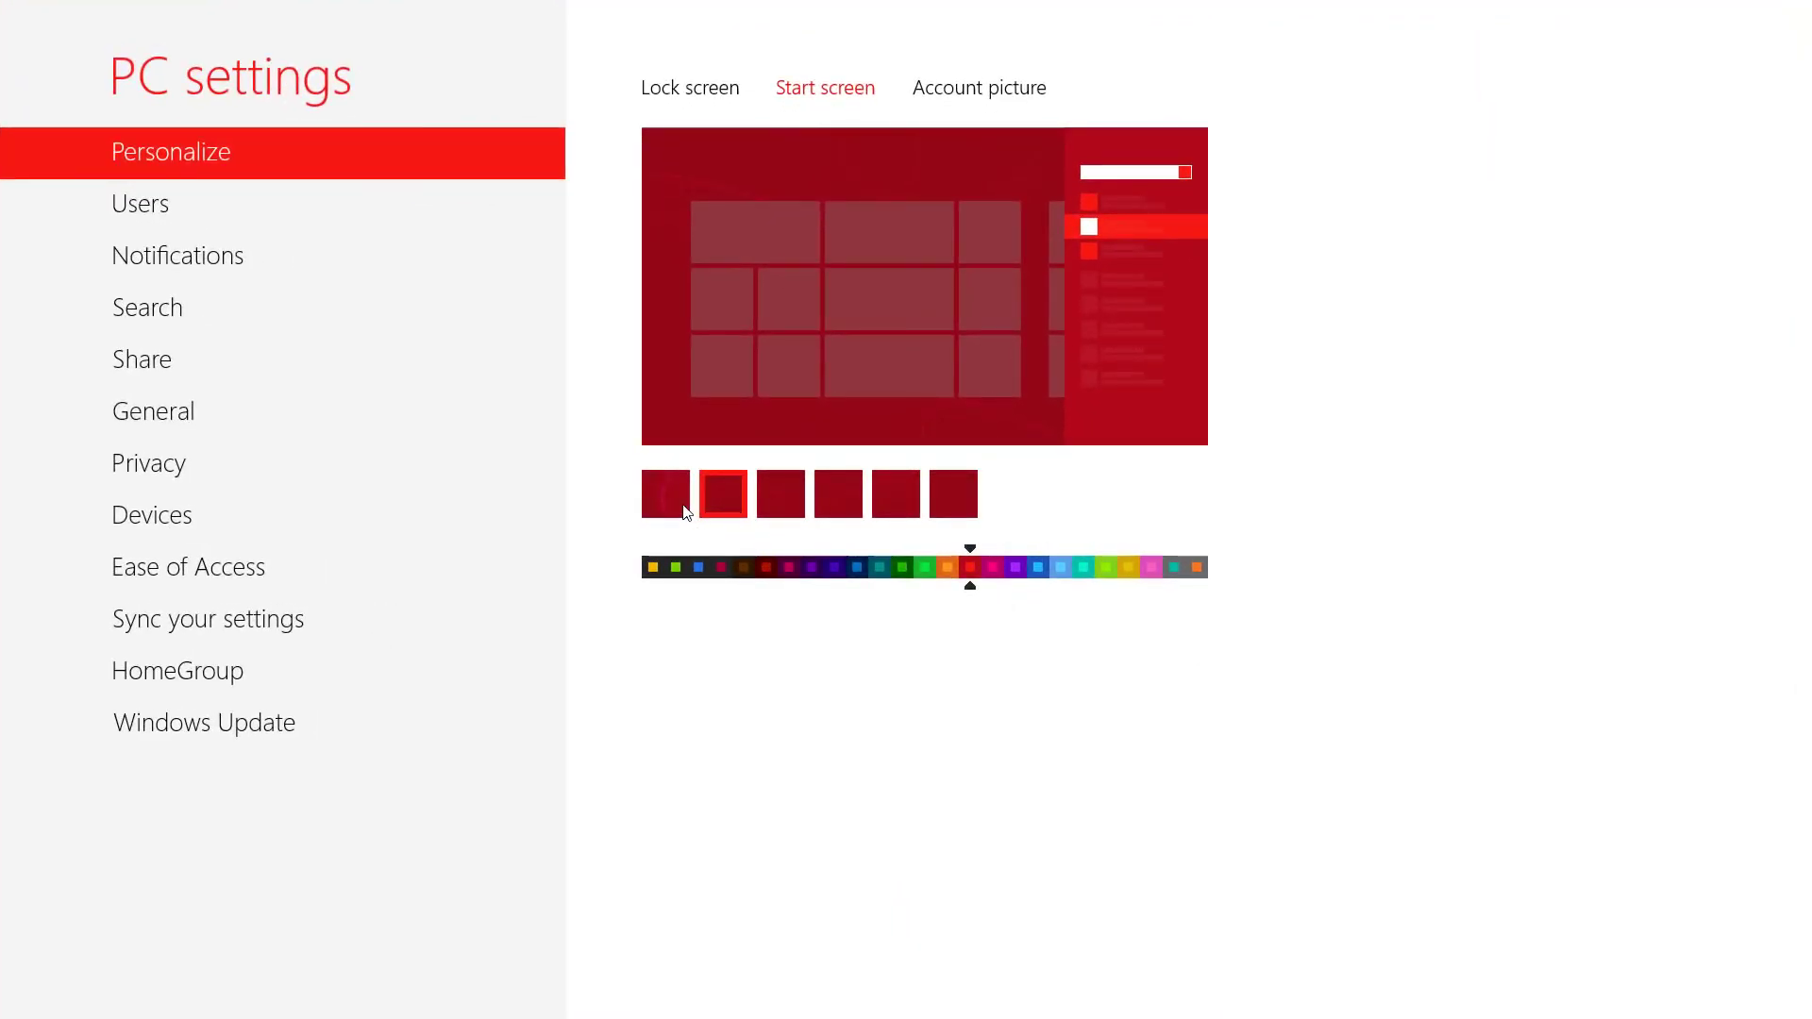
click(1041, 569)
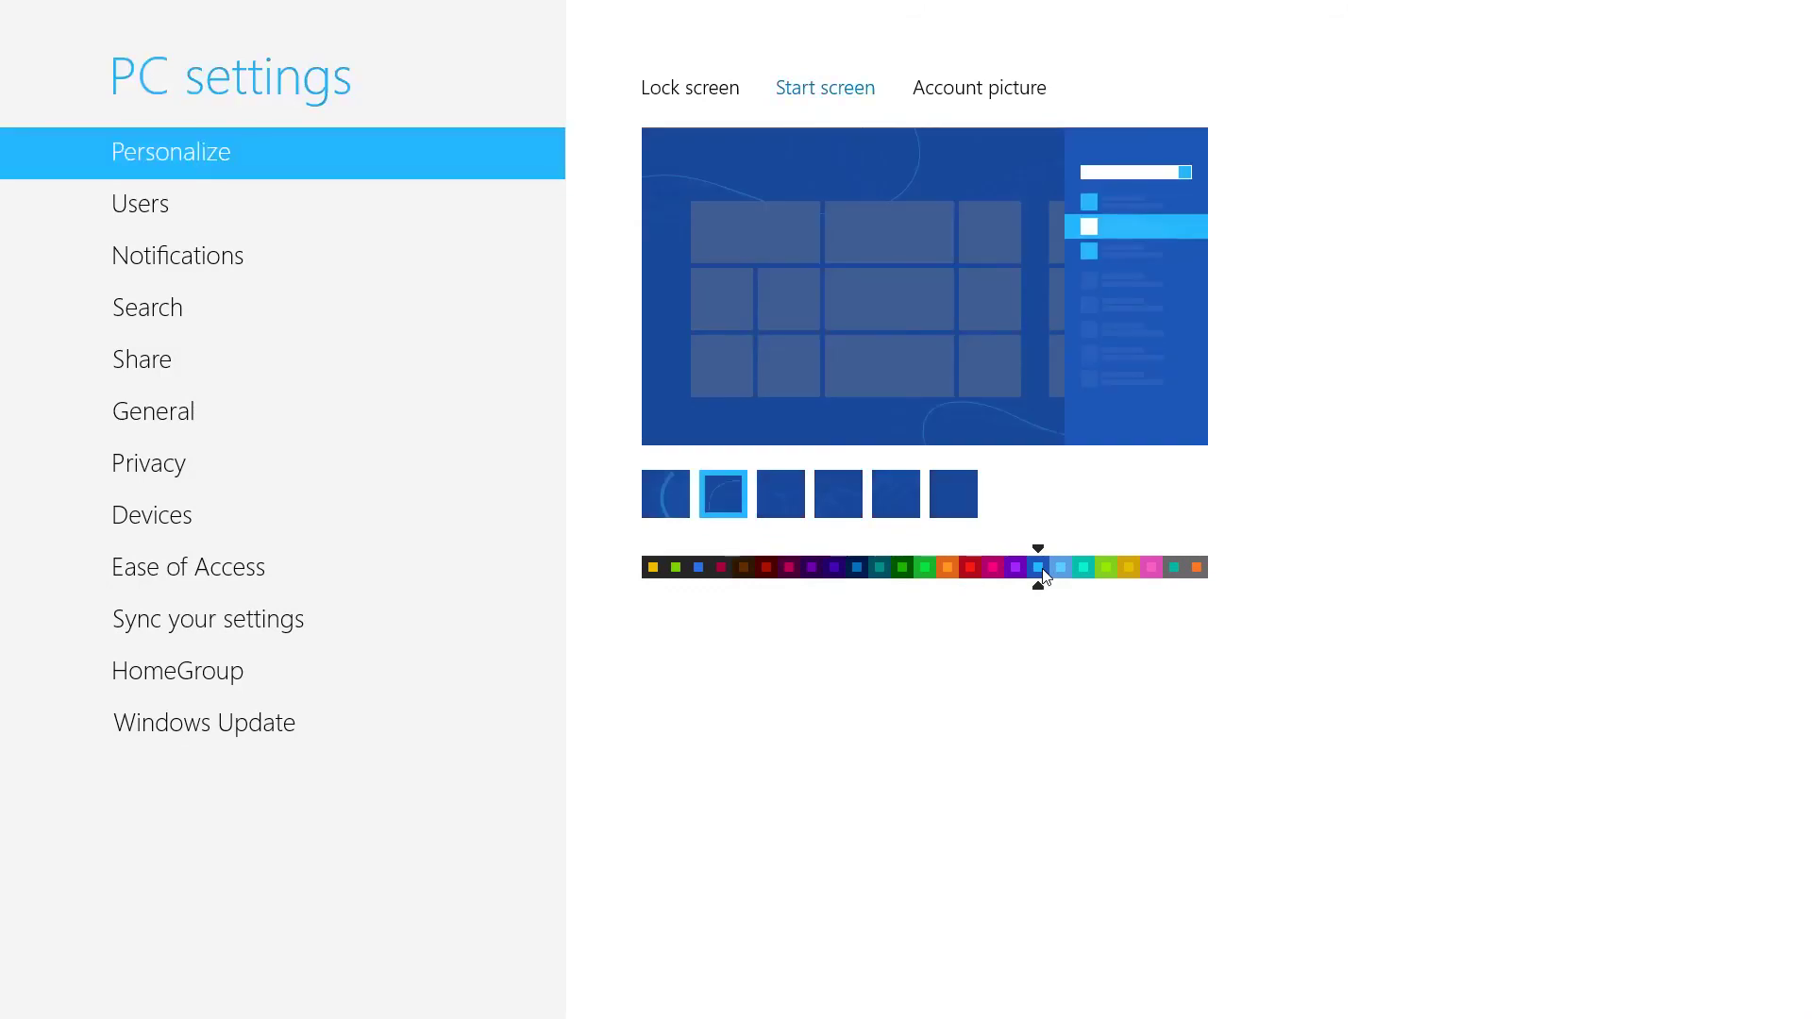
click(1061, 569)
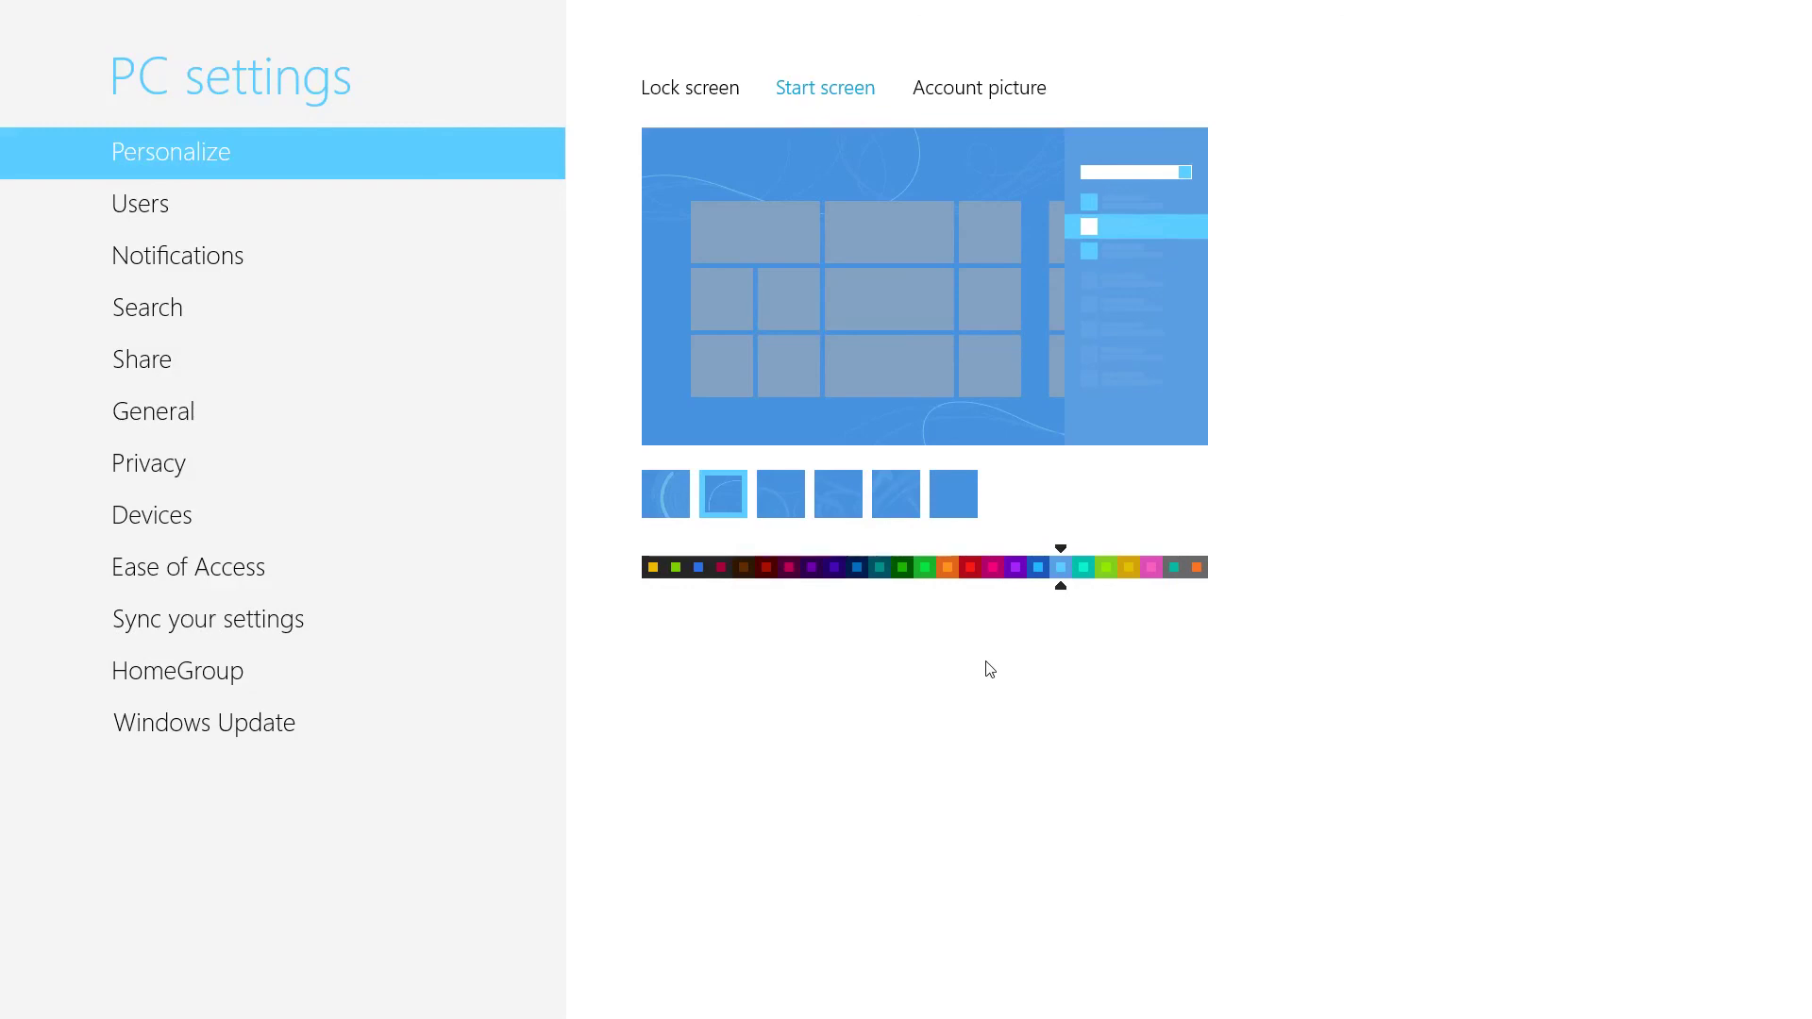
key(super)
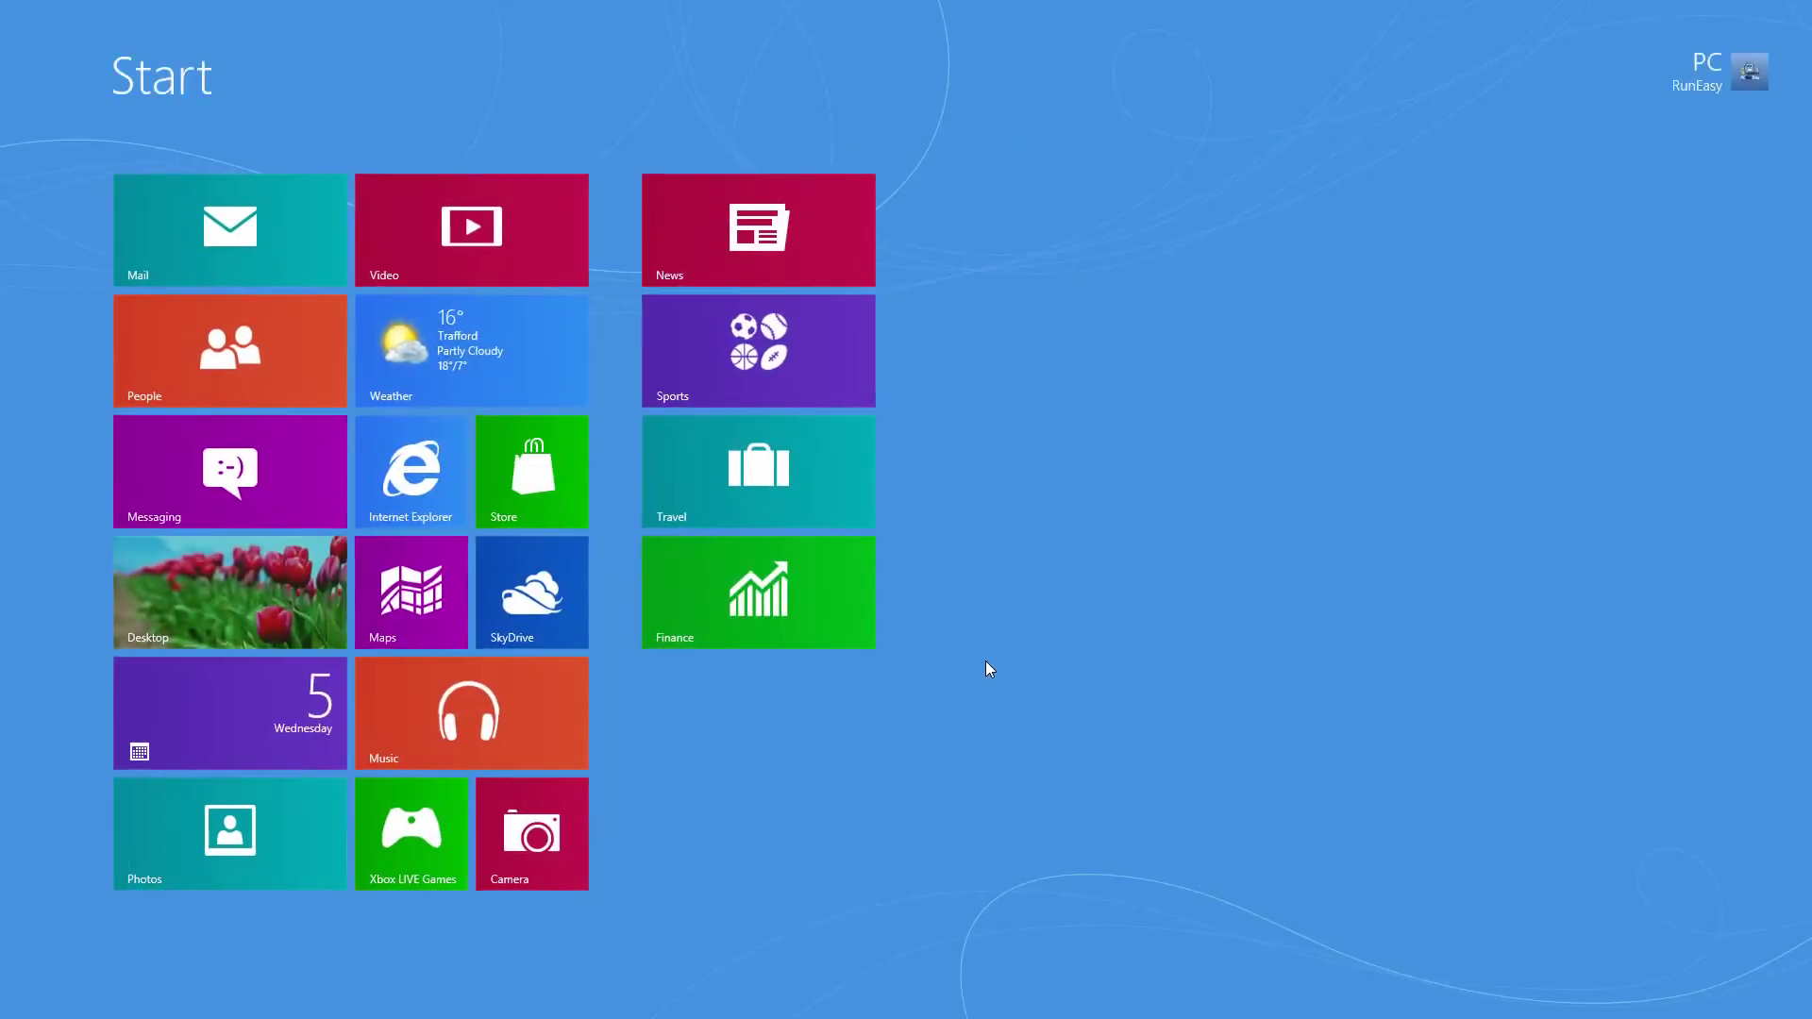